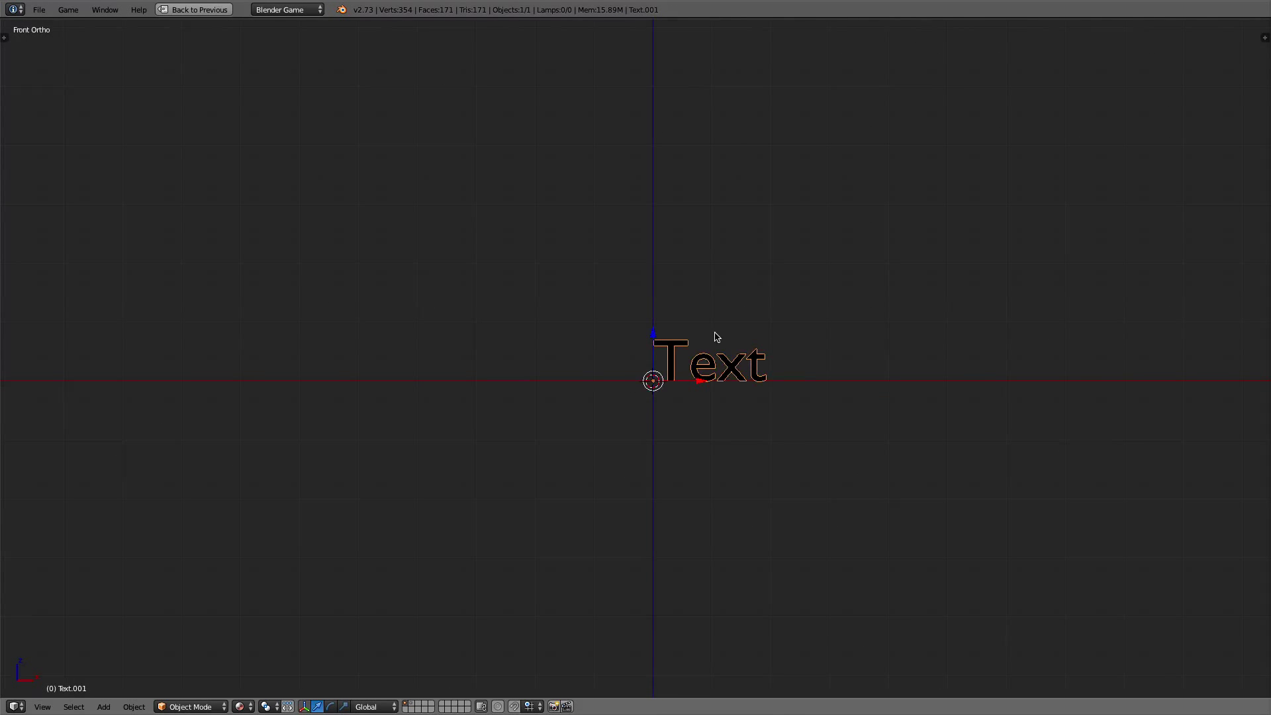
# Step: Give the text object a new shadeless material so it shows white
pyautogui.keyDown('shift'); pyautogui.moveTo(715, 335); pyautogui.dragTo(630, 333, button='middle'); pyautogui.keyUp('shift')
pyautogui.scroll(3, 630, 333)
pyautogui.hotkey('ctrl', 'Up')
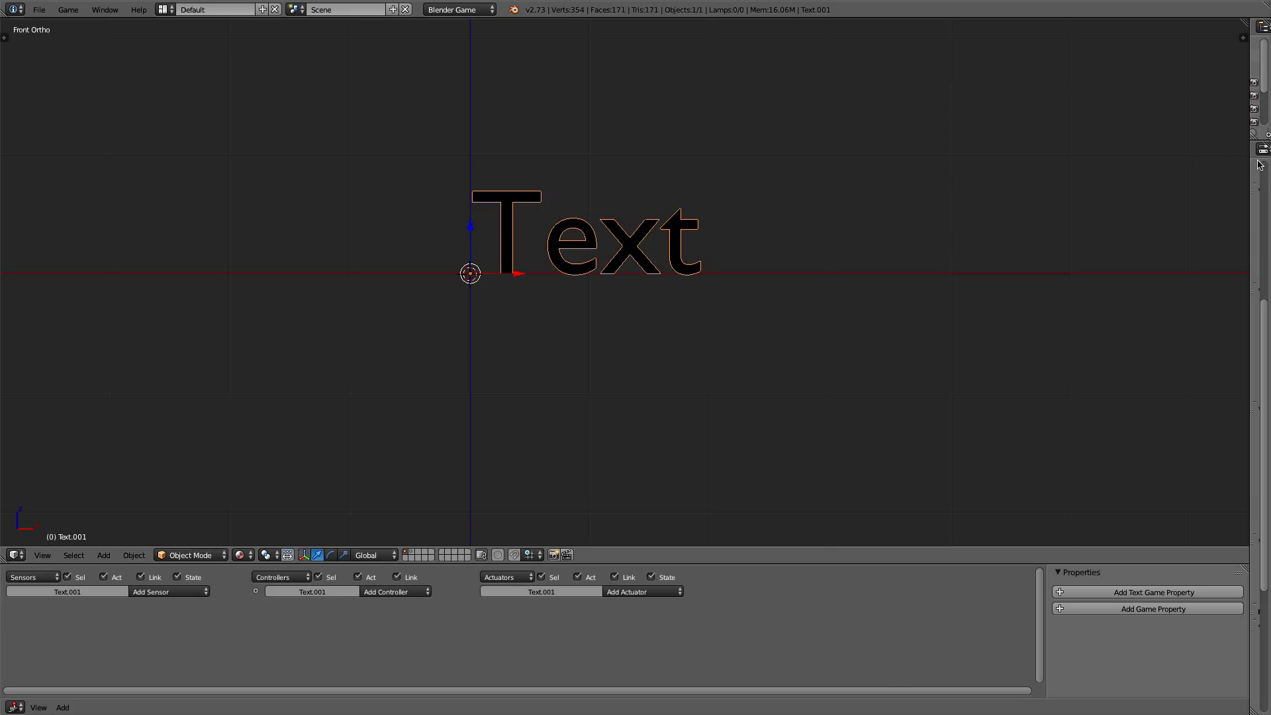
pyautogui.moveTo(1247, 173); pyautogui.dragTo(1024, 173)
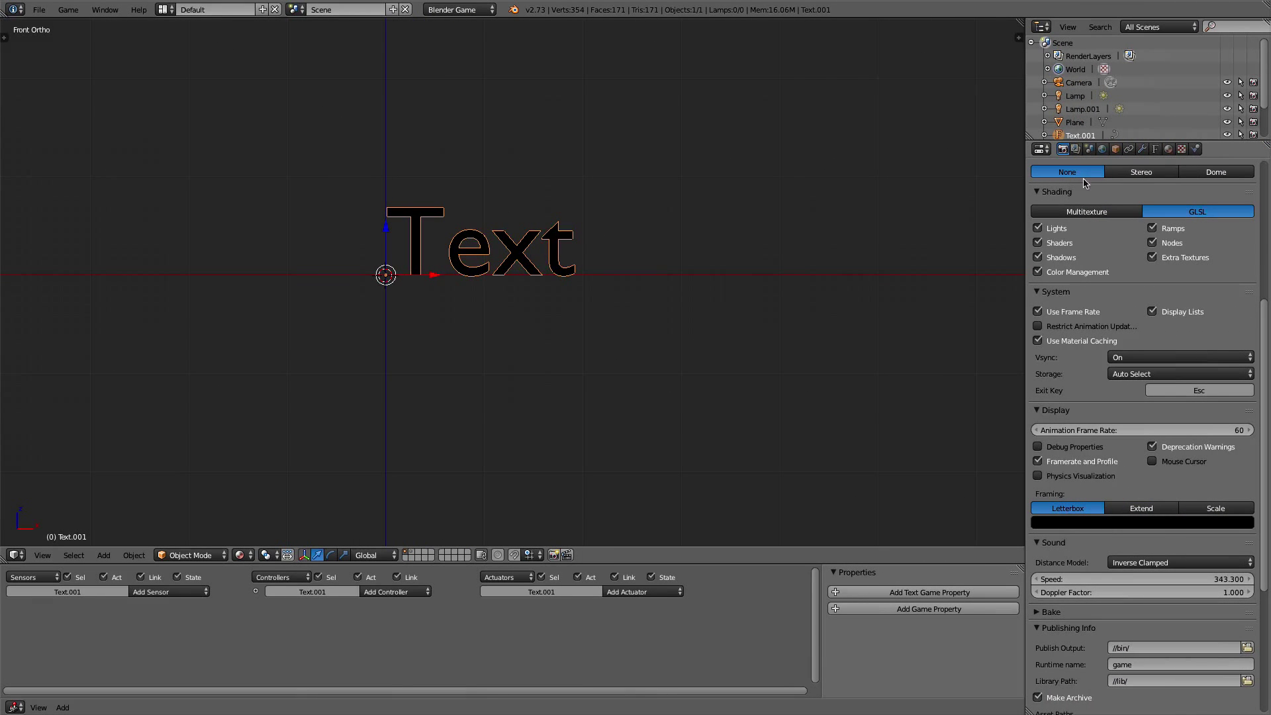
pyautogui.click(1167, 150)
pyautogui.click(1120, 236)
pyautogui.click(1152, 527)
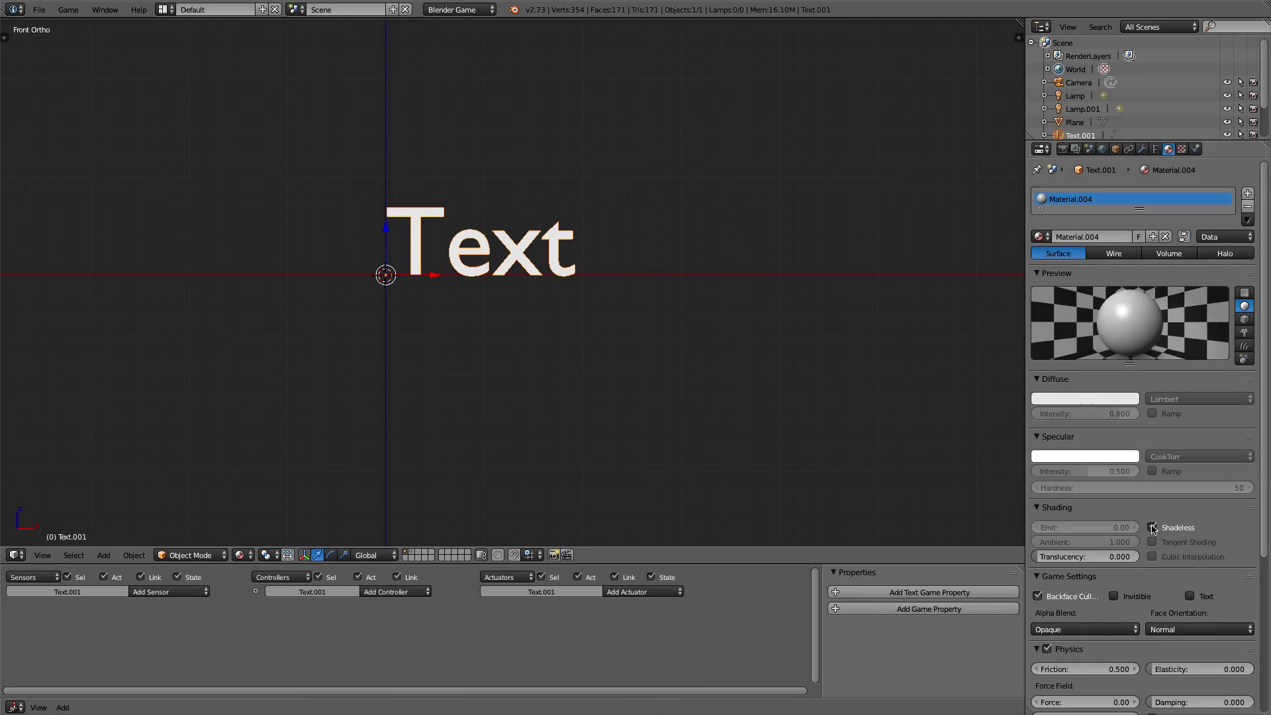
pyautogui.moveTo(1025, 376); pyautogui.dragTo(1233, 304)
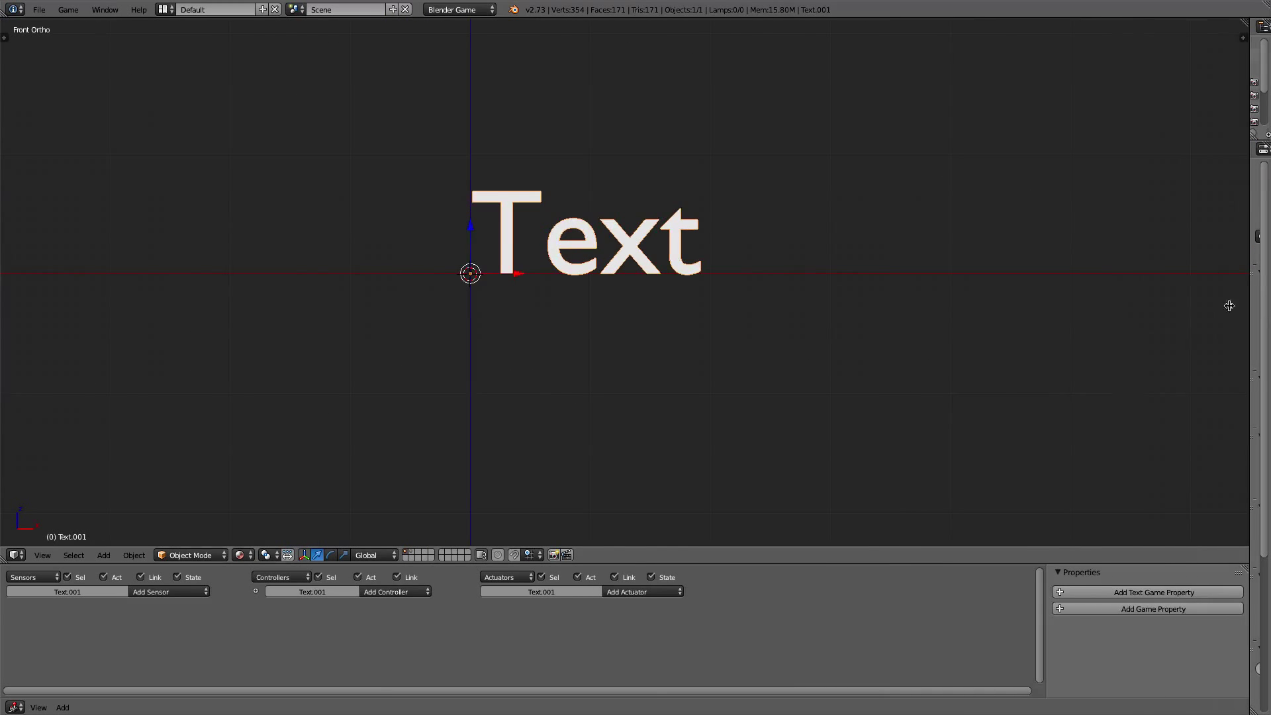
# Step: Replace the word 'Text' with 10 and return to Object Mode
pyautogui.scroll(3, 734, 249)
pyautogui.scroll(-2, 689, 277)
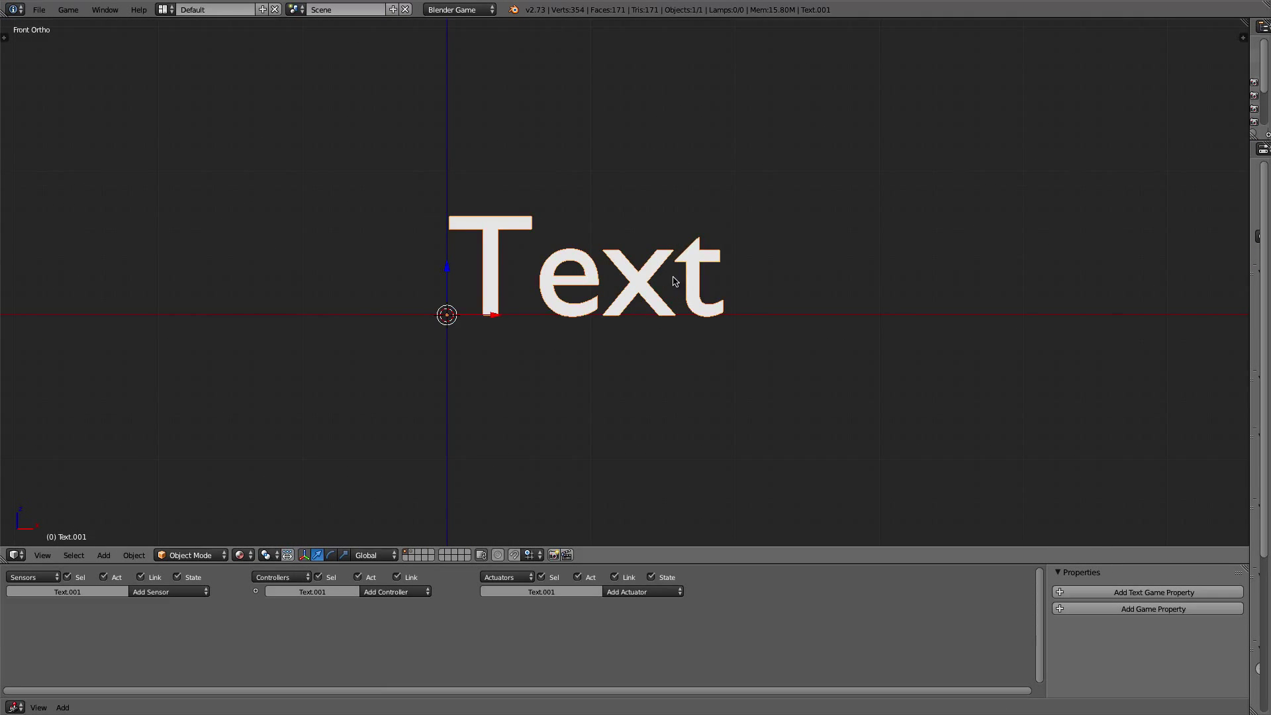
pyautogui.press('Tab')
pyautogui.press('BackSpace')
pyautogui.press('BackSpace')
pyautogui.press('BackSpace')
pyautogui.press('BackSpace')
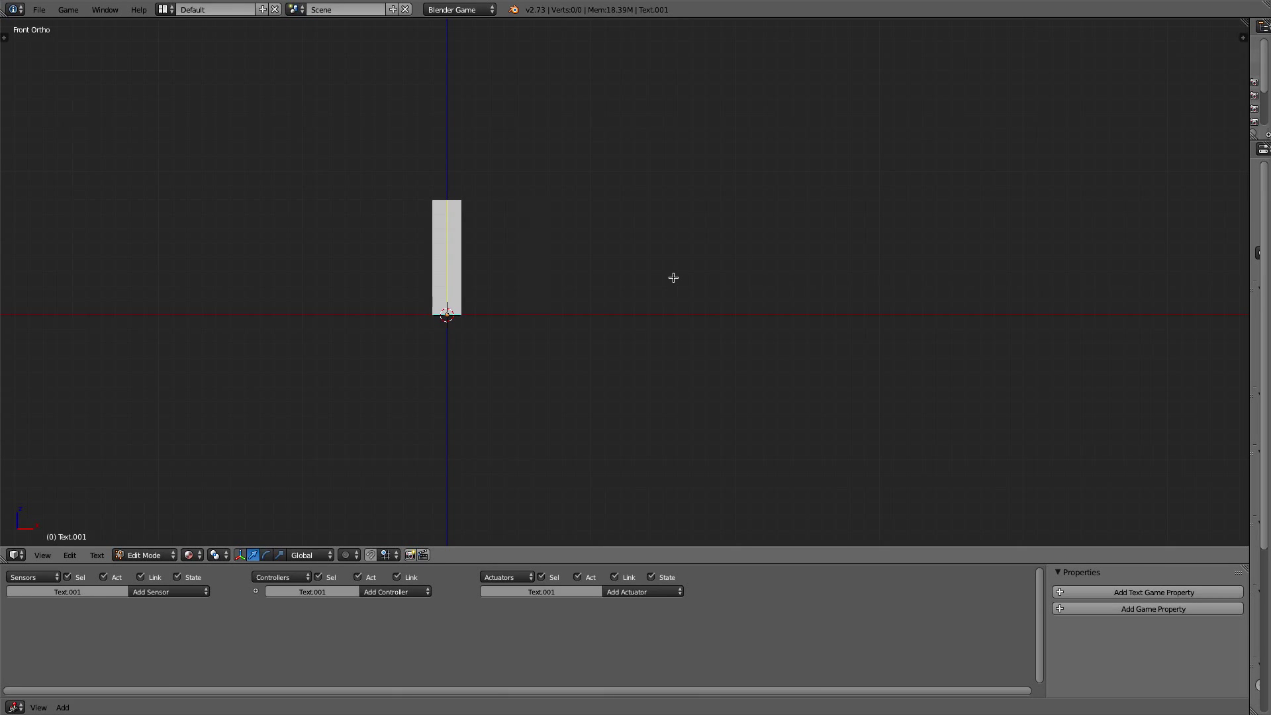
pyautogui.write('10')
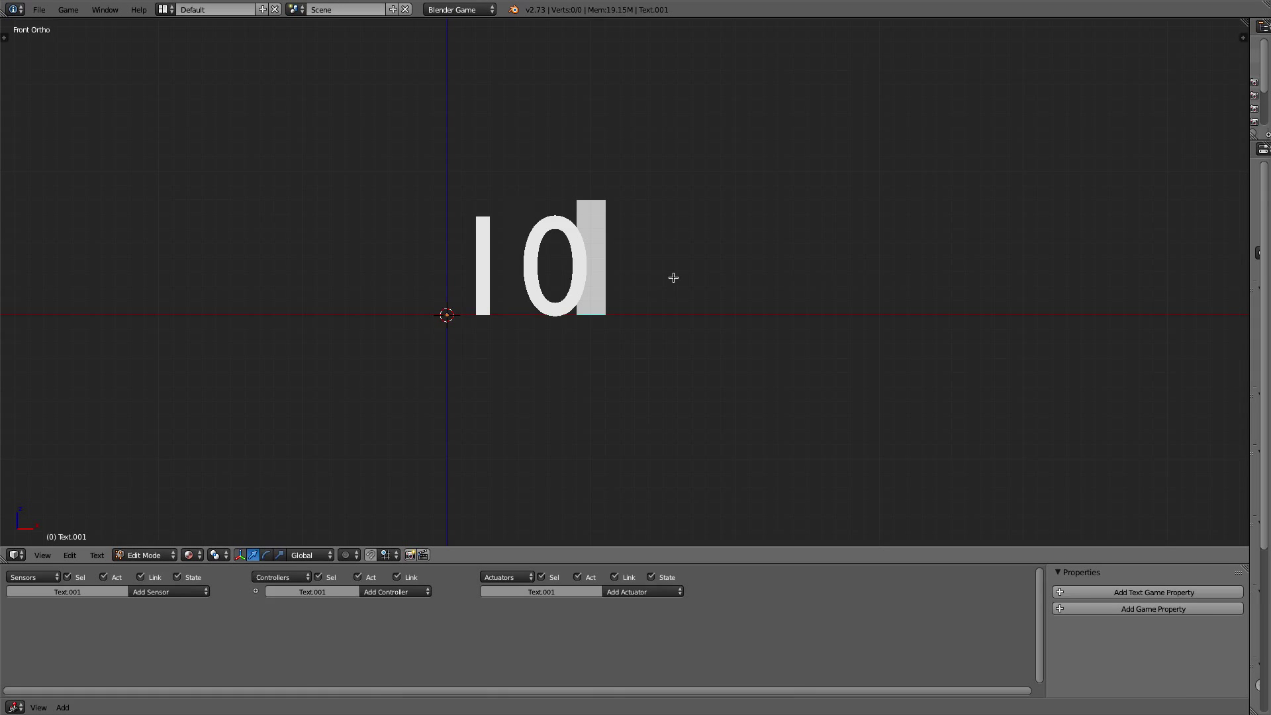
pyautogui.click(145, 555)
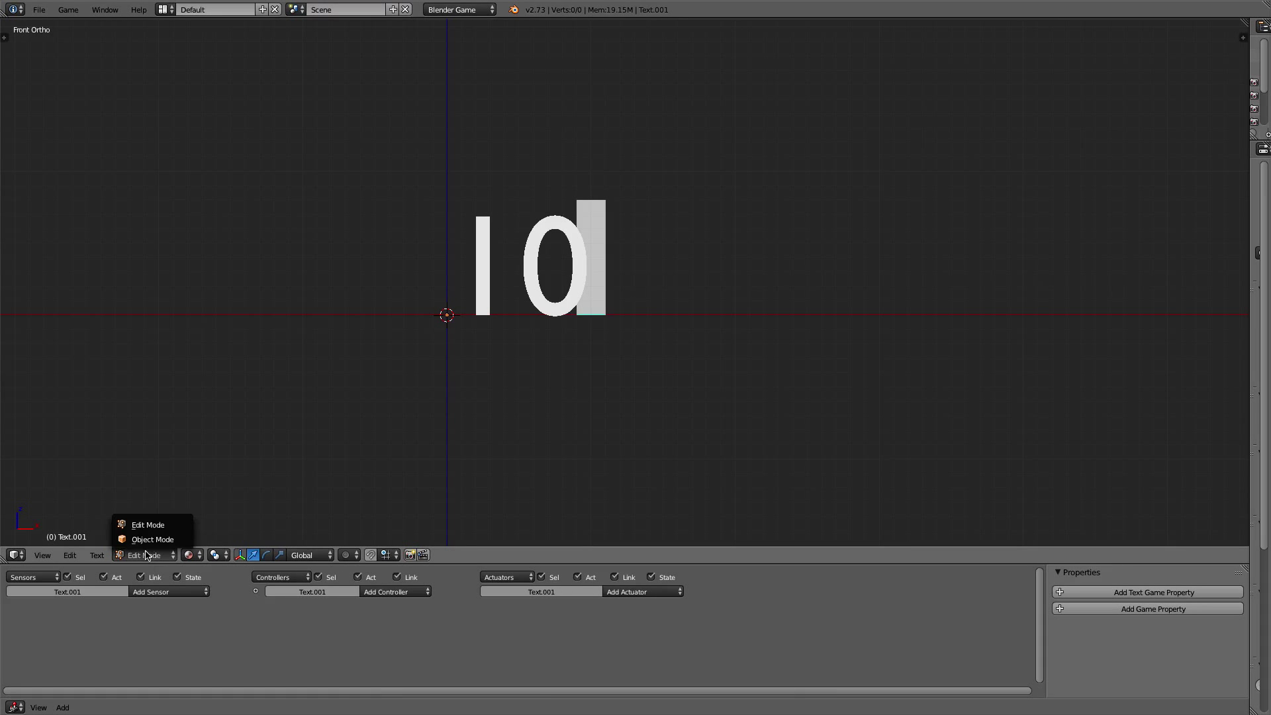
pyautogui.click(136, 523)
pyautogui.scroll(2, 530, 190)
pyautogui.scroll(-1, 497, 191)
pyautogui.scroll(1, 582, 195)
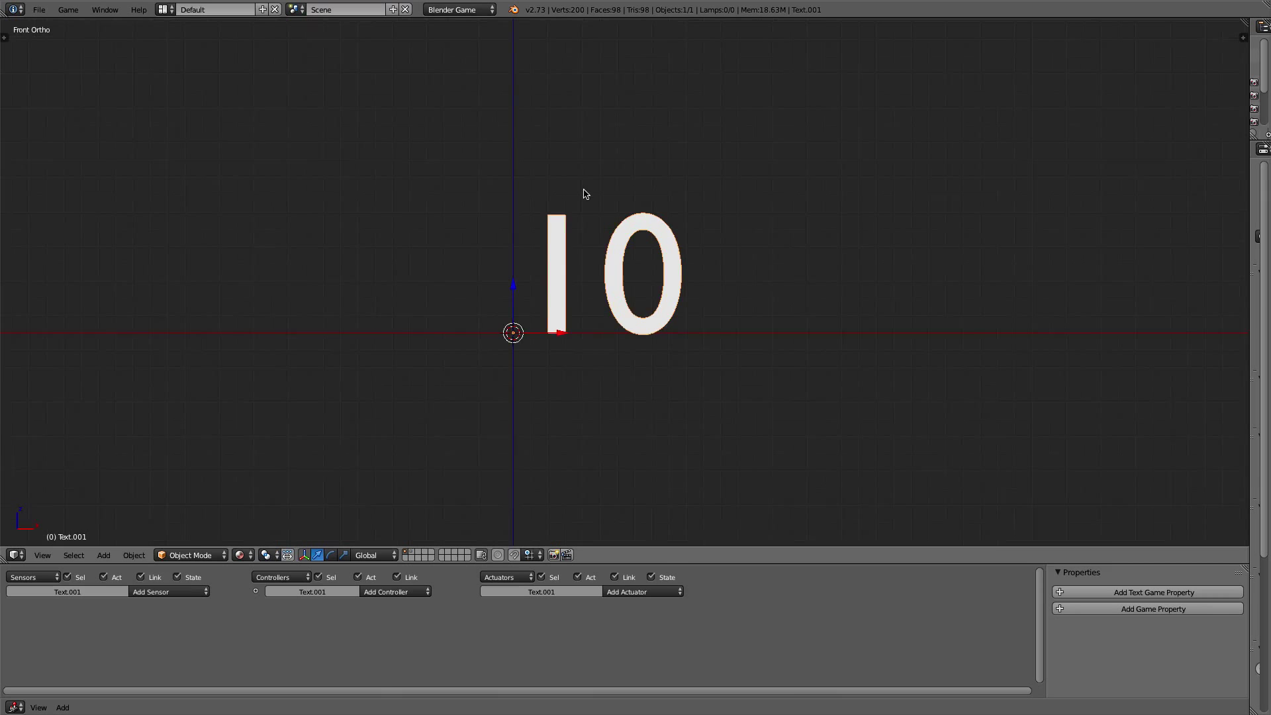
# Step: Add an Integer game property named Text to the text object
pyautogui.moveTo(278, 561); pyautogui.dragTo(285, 485)
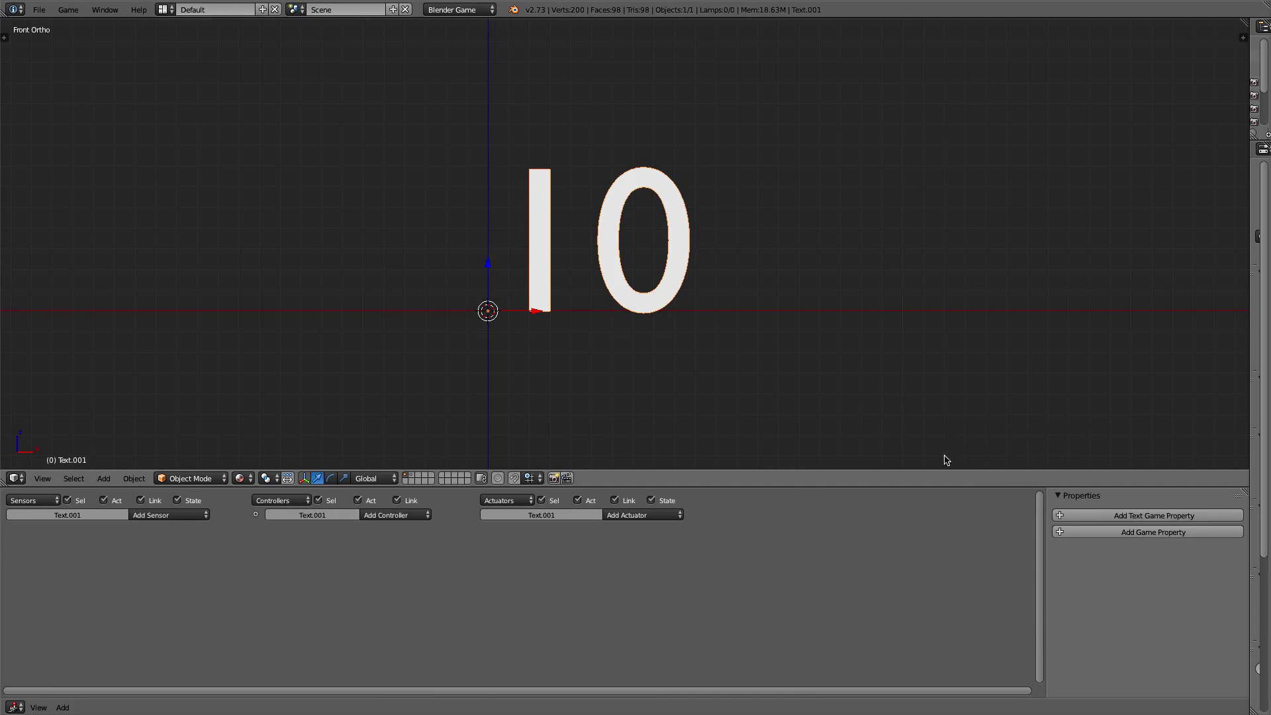
pyautogui.click(1118, 518)
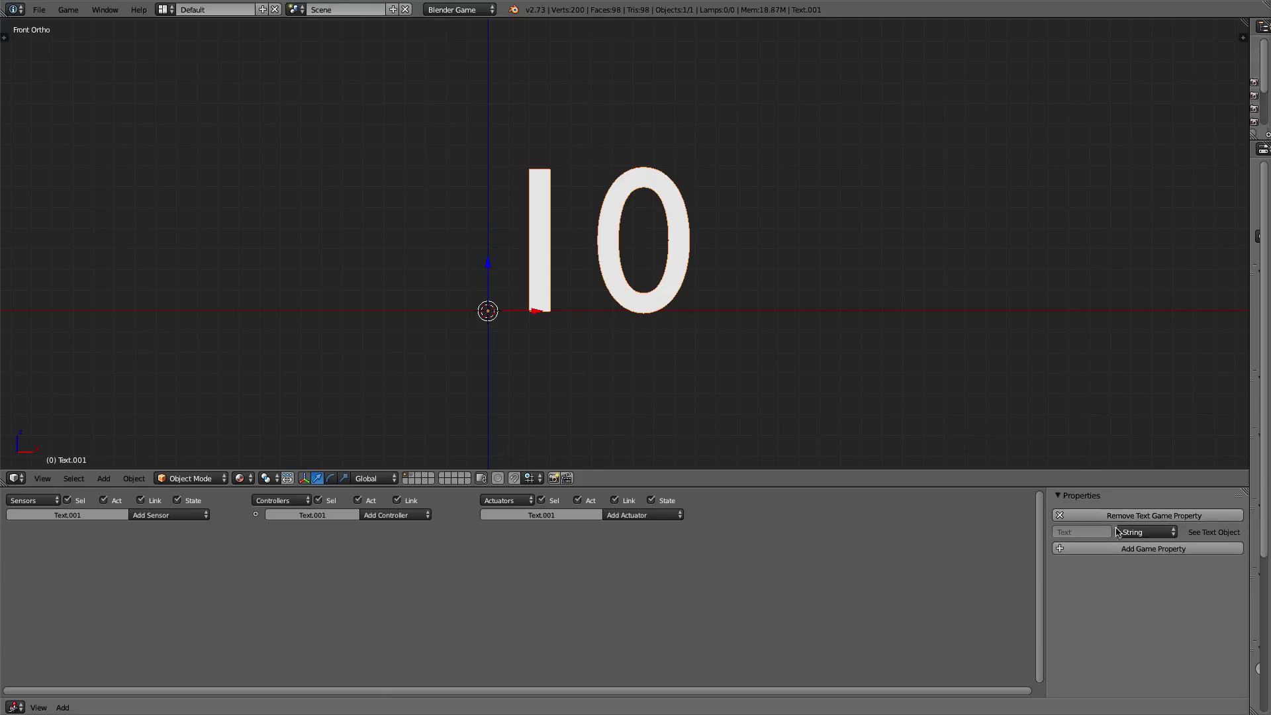
pyautogui.click(1136, 531)
pyautogui.click(1136, 502)
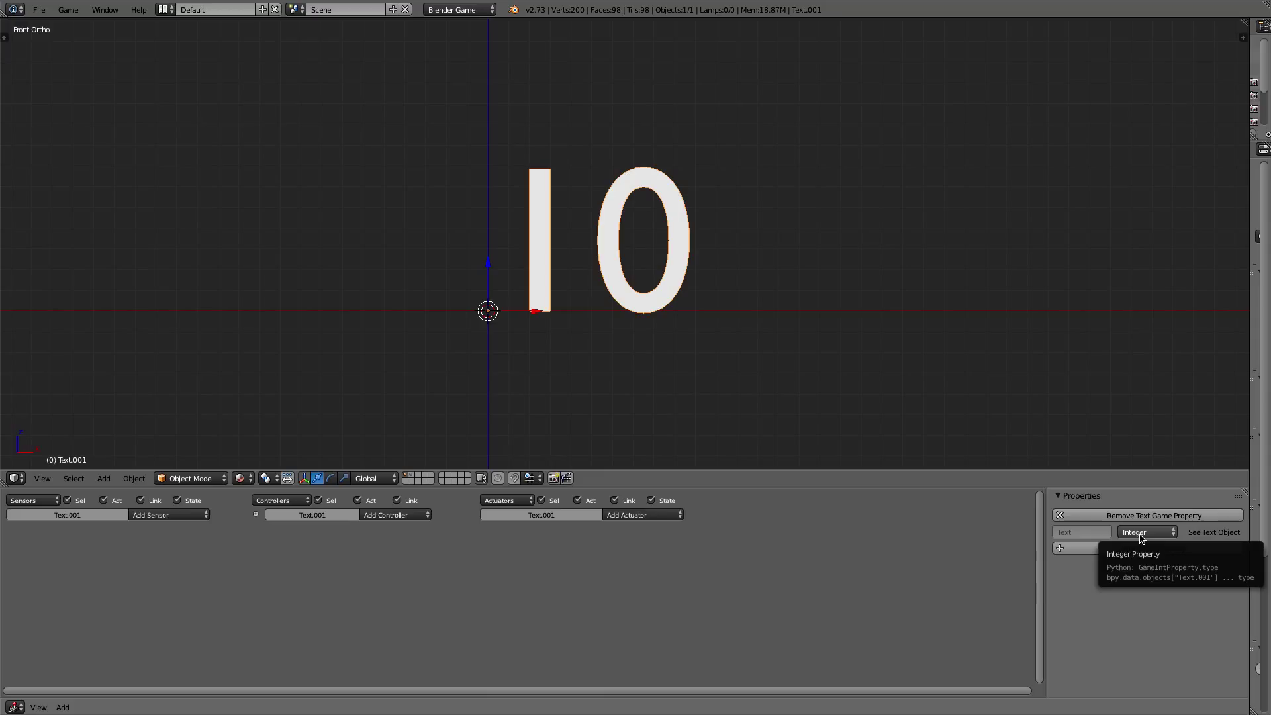
# Step: Add a repeating Delay sensor with delay 24 and duration 24
pyautogui.click(184, 514)
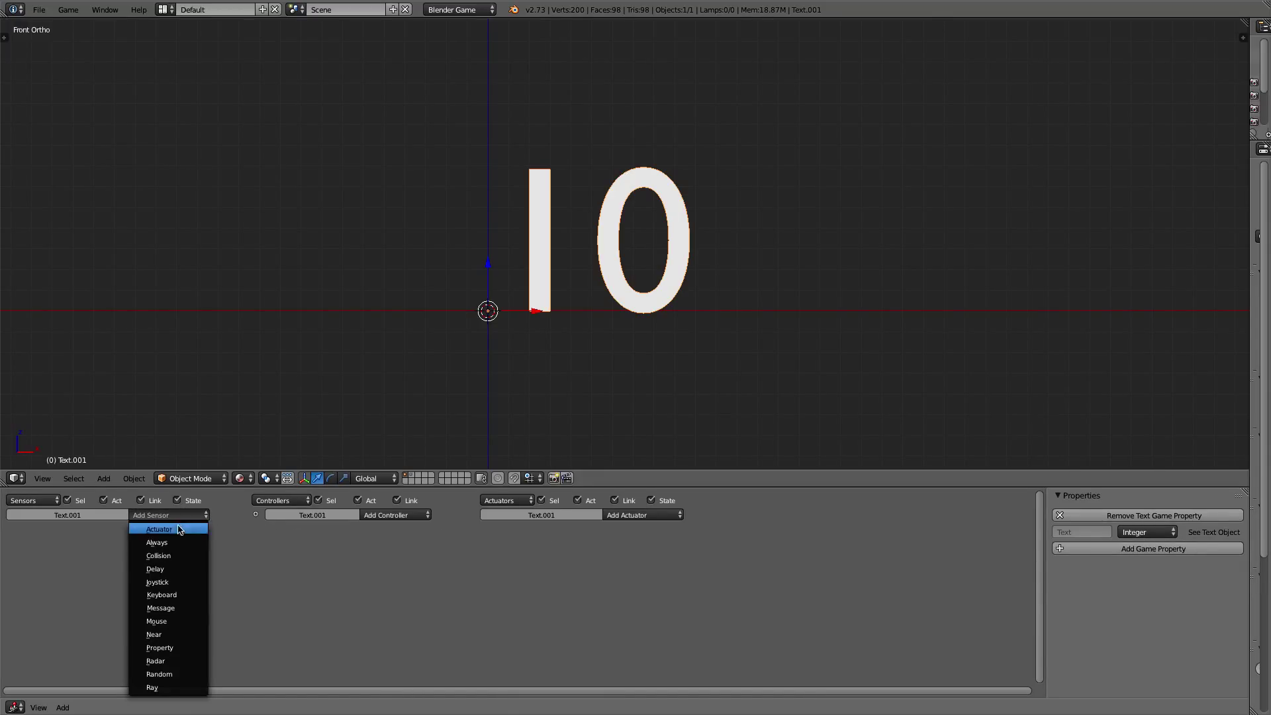
pyautogui.click(180, 575)
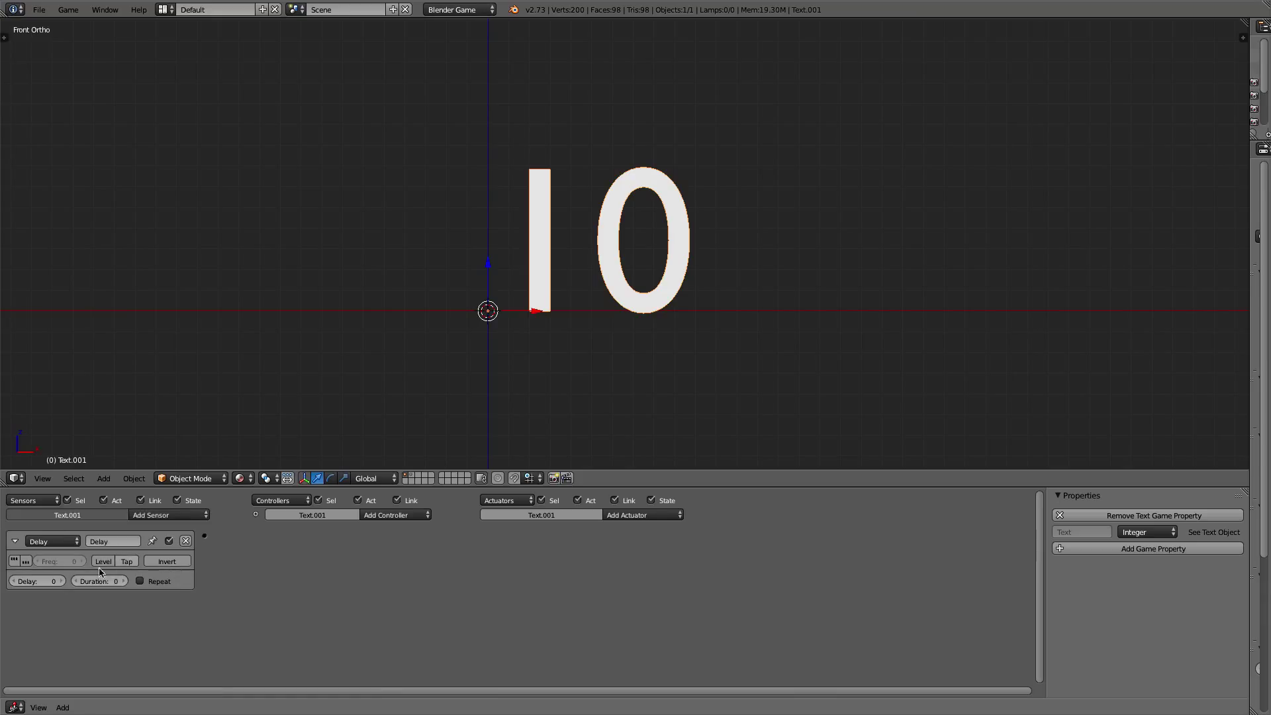
pyautogui.click(35, 581)
pyautogui.write('24')
pyautogui.press('Return')
pyautogui.click(96, 580)
pyautogui.write('24')
pyautogui.press('Return')
pyautogui.click(140, 581)
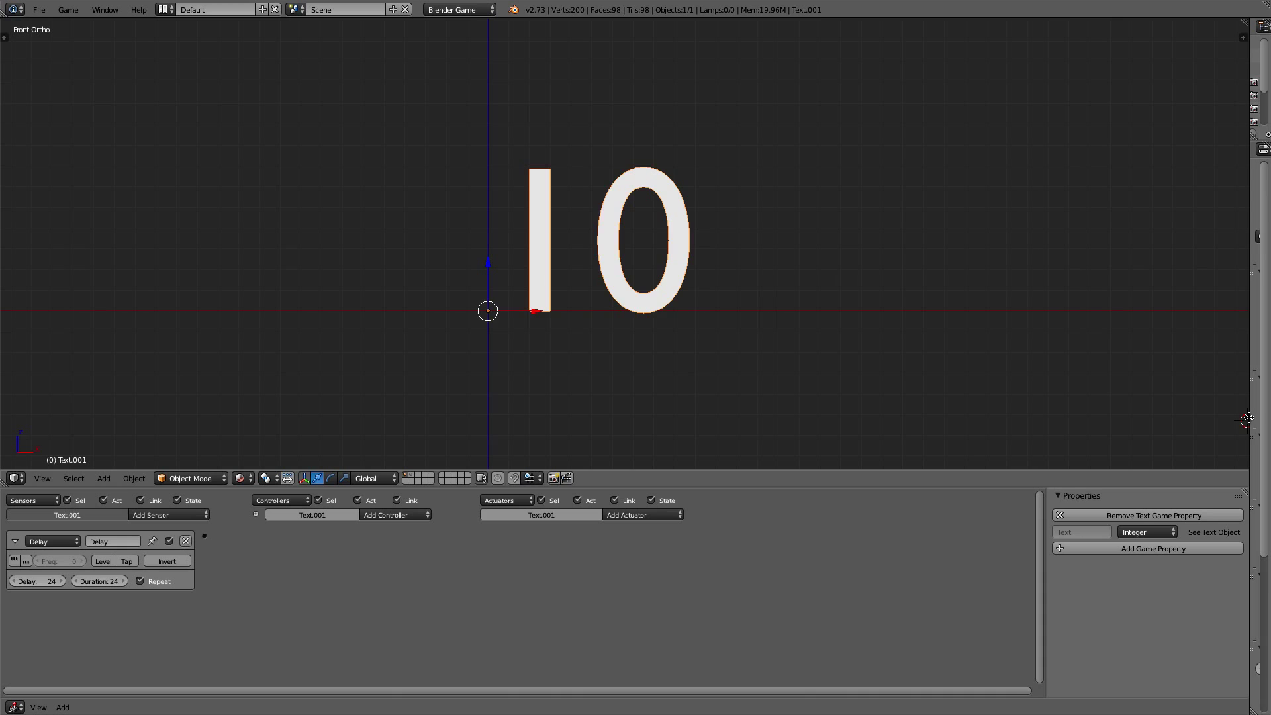
# Step: Review the Render tab's game display settings, including the 60 fps frame rate
pyautogui.moveTo(1248, 421); pyautogui.dragTo(949, 410)
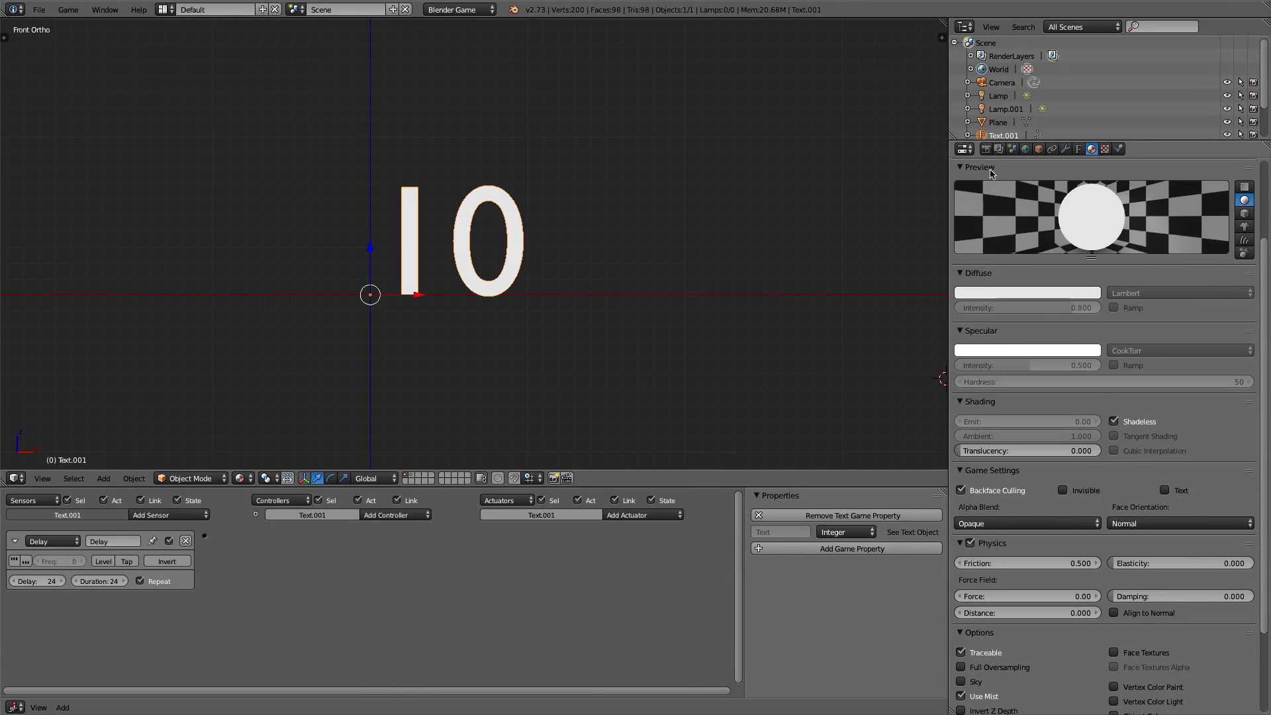
pyautogui.click(985, 148)
pyautogui.scroll(-3, 1099, 410)
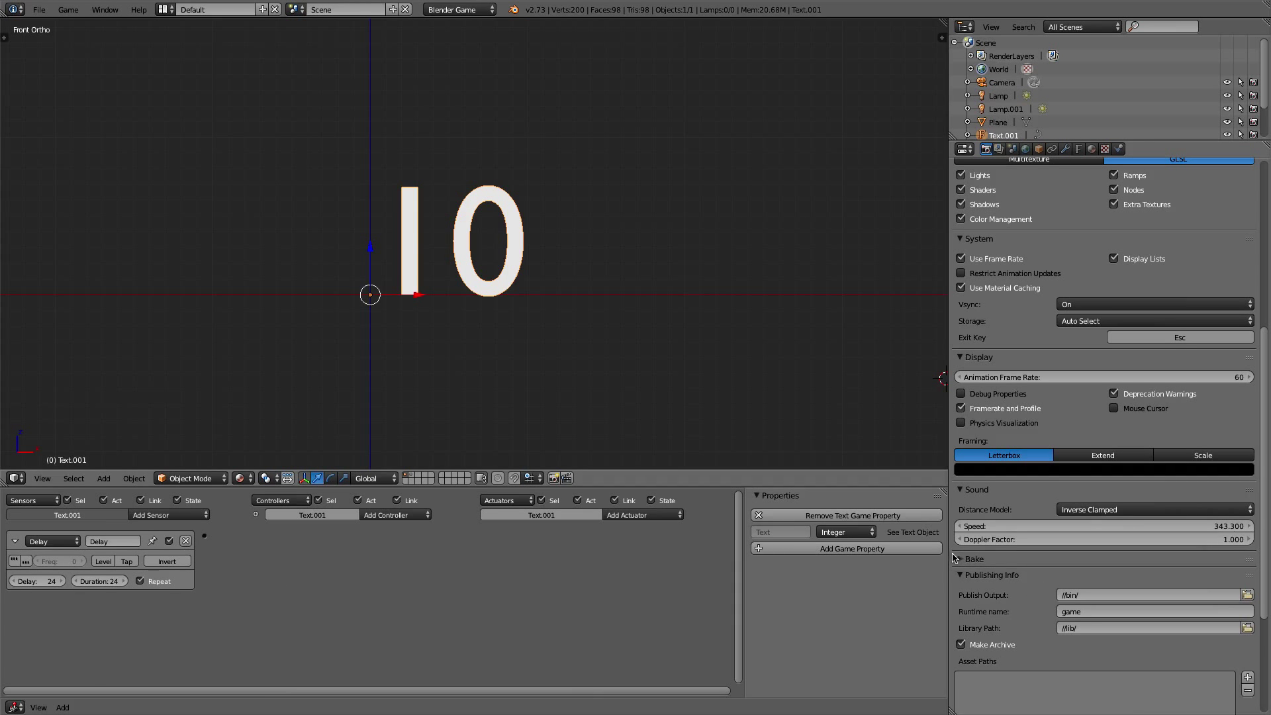
pyautogui.moveTo(949, 557); pyautogui.dragTo(1131, 556)
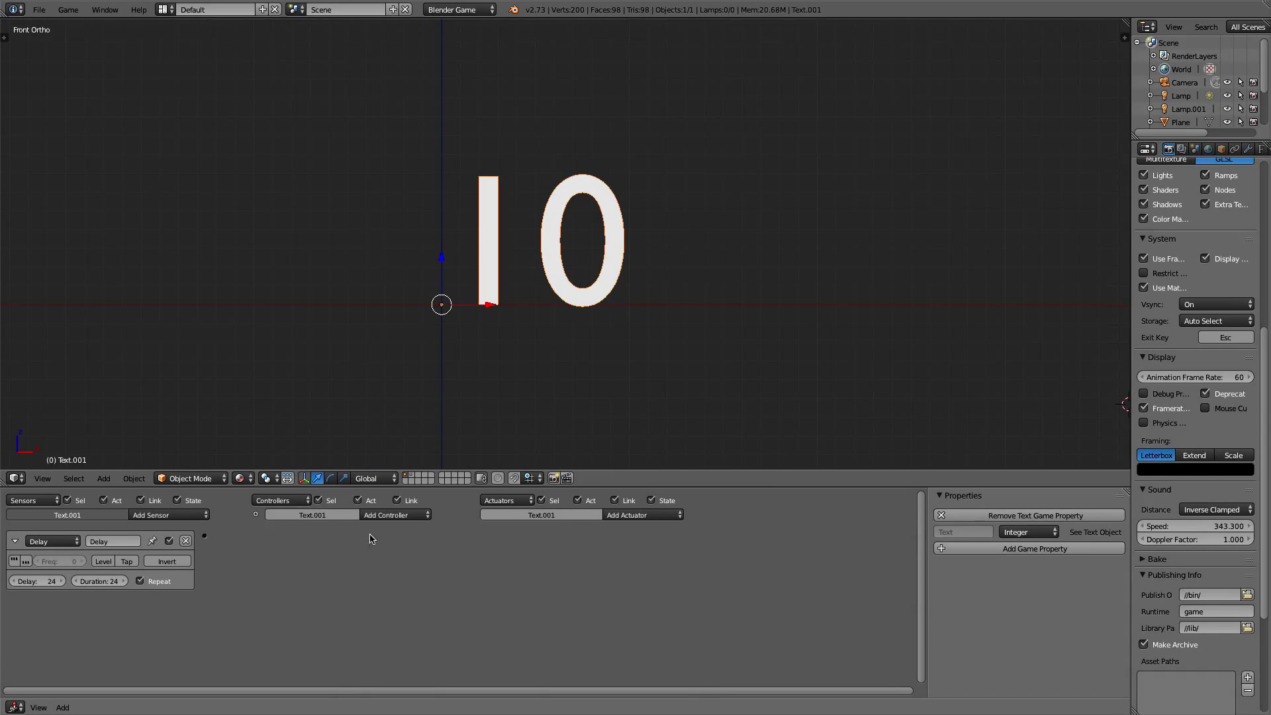
pyautogui.scroll(3, 65, 595)
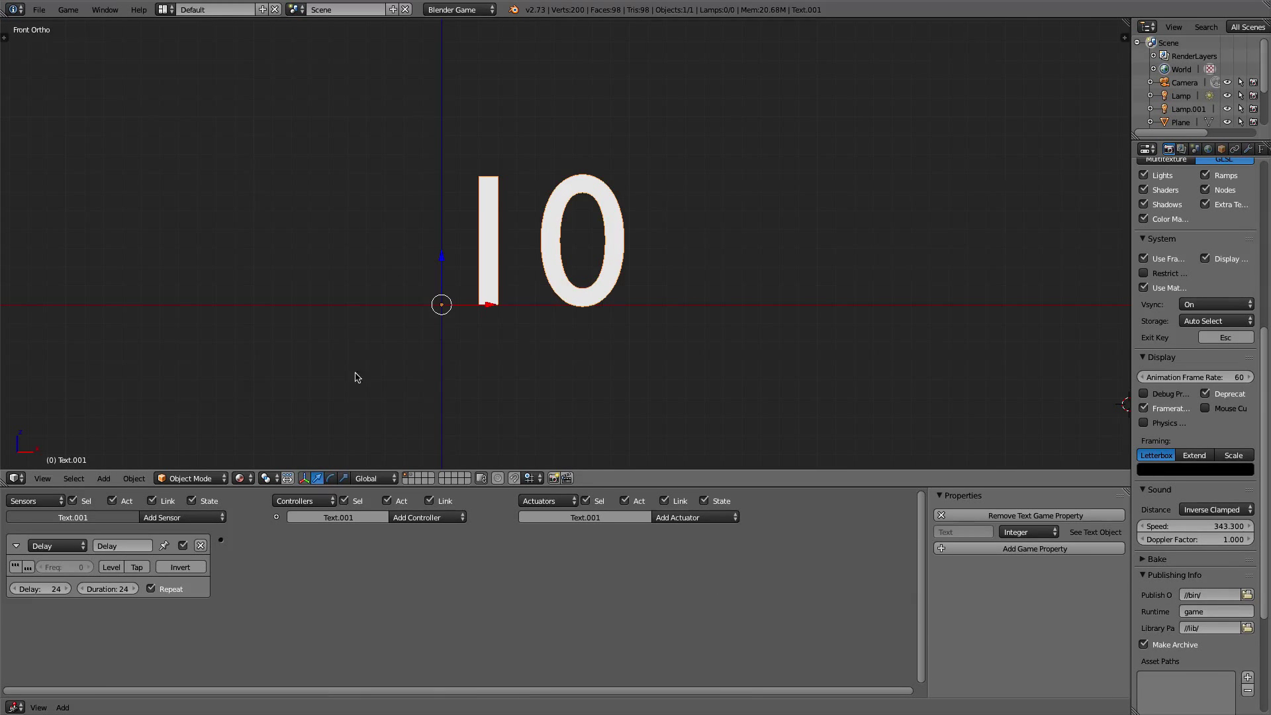
# Step: Add a Property actuator to the text object in Add mode
pyautogui.click(624, 452)
pyautogui.click(702, 517)
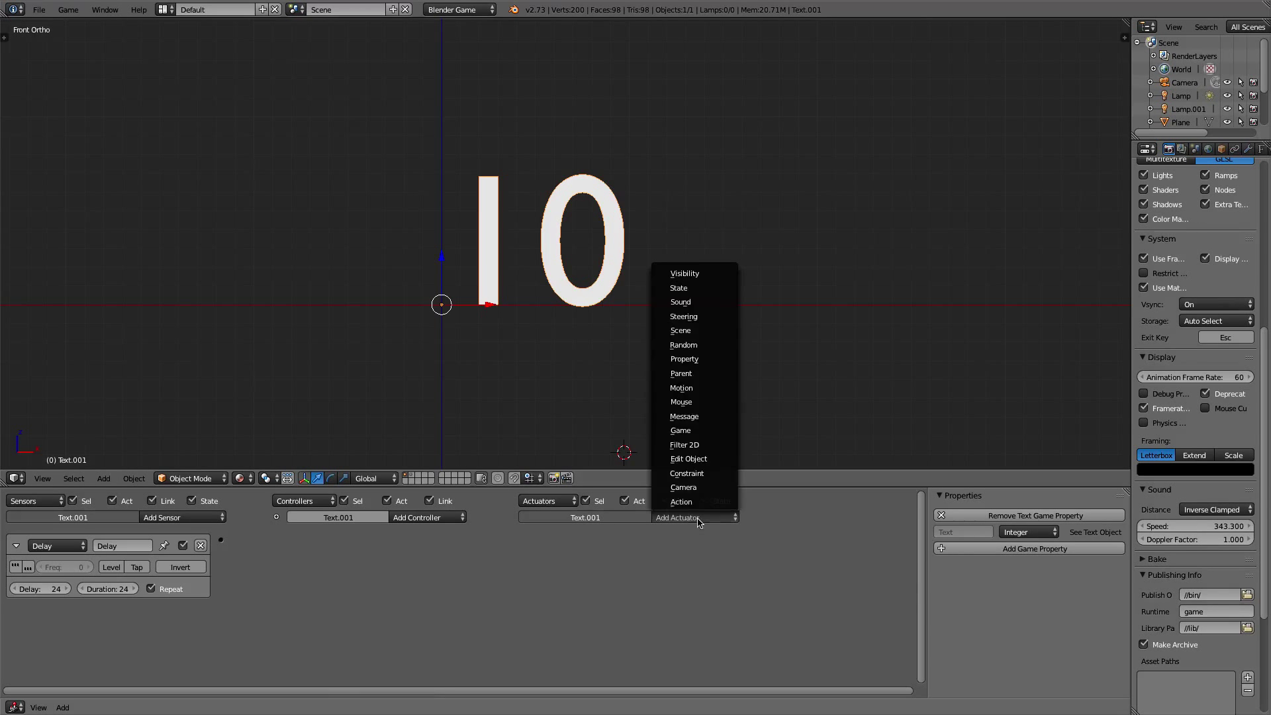
pyautogui.click(685, 359)
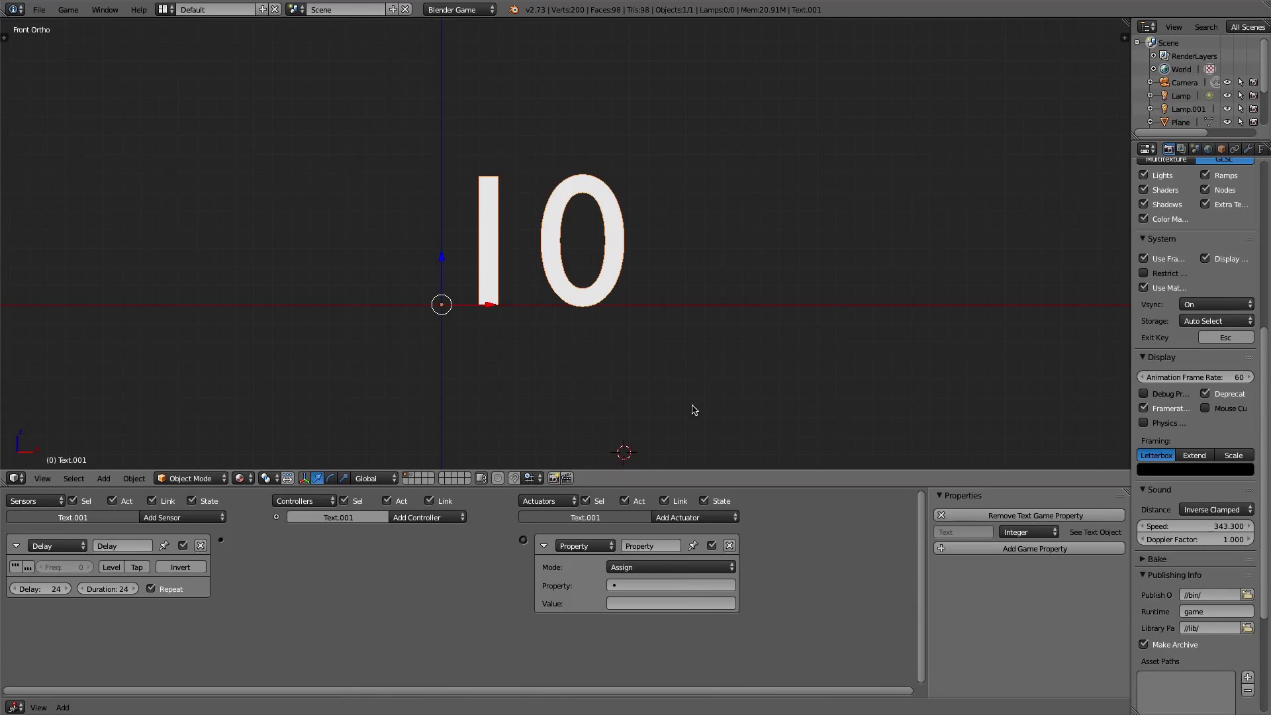
pyautogui.click(641, 567)
pyautogui.click(630, 537)
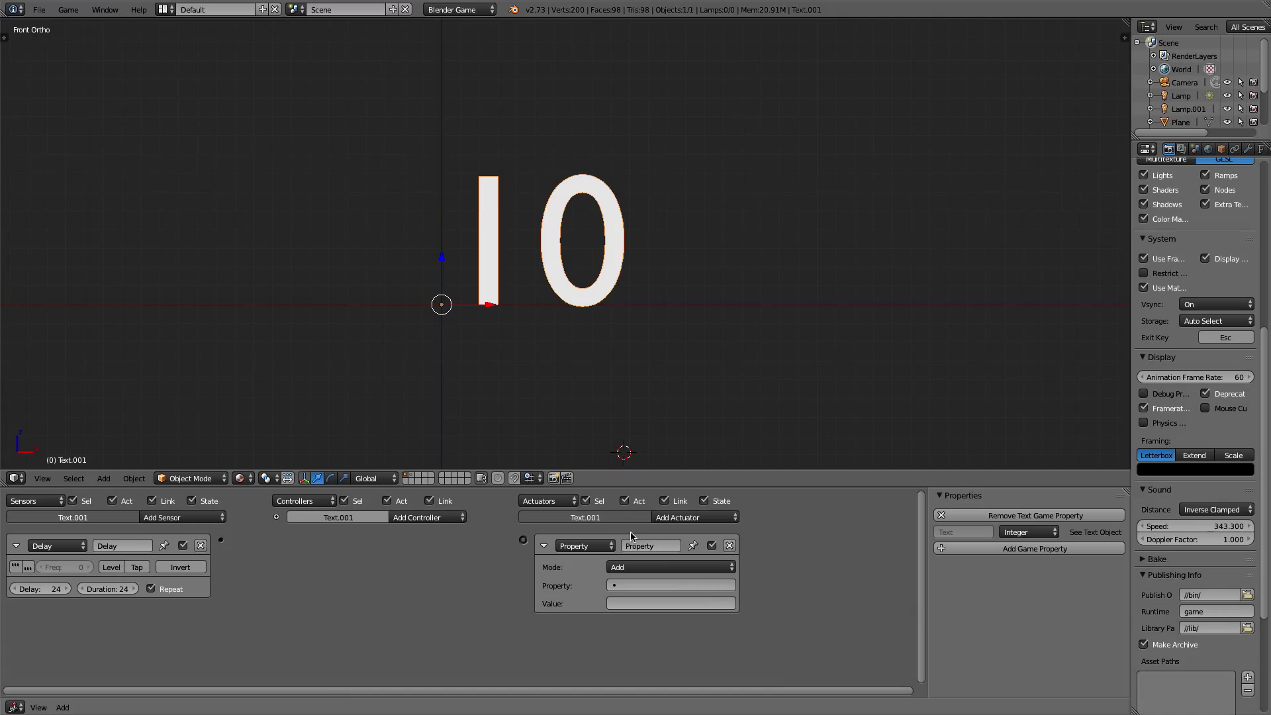
# Step: Point the actuator at the Text property with a value of -1
pyautogui.click(631, 584)
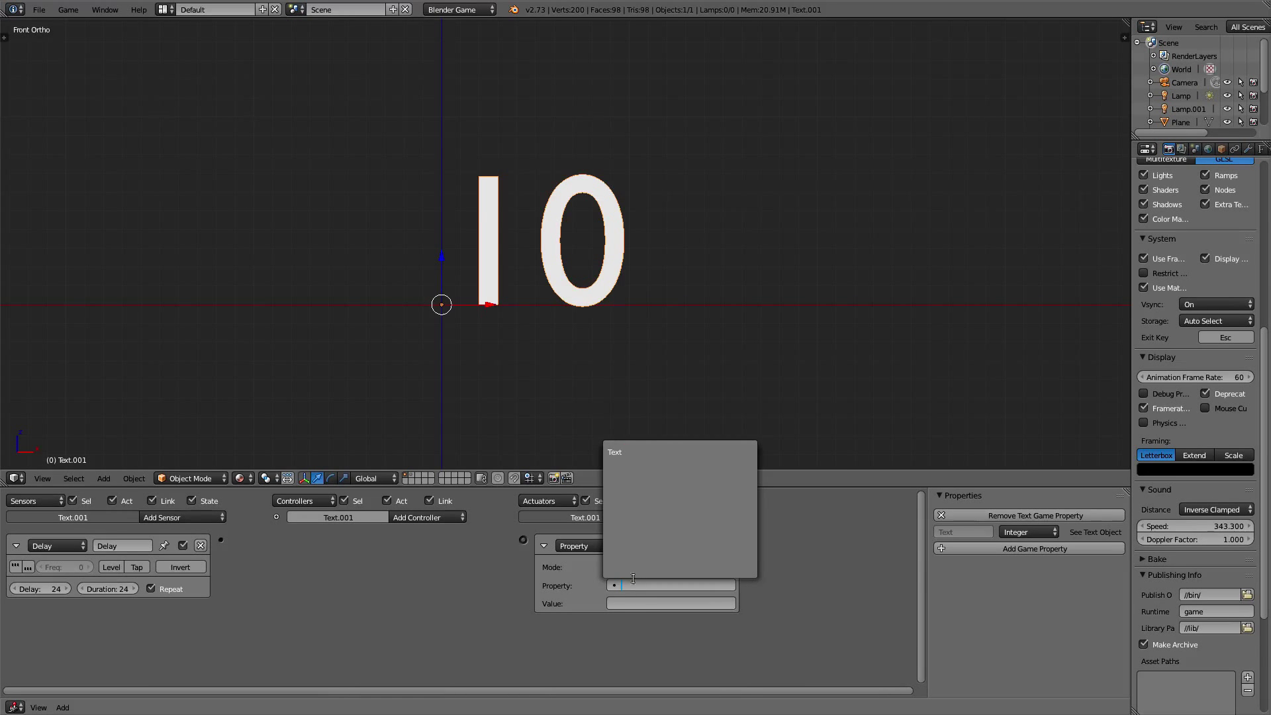
pyautogui.click(626, 457)
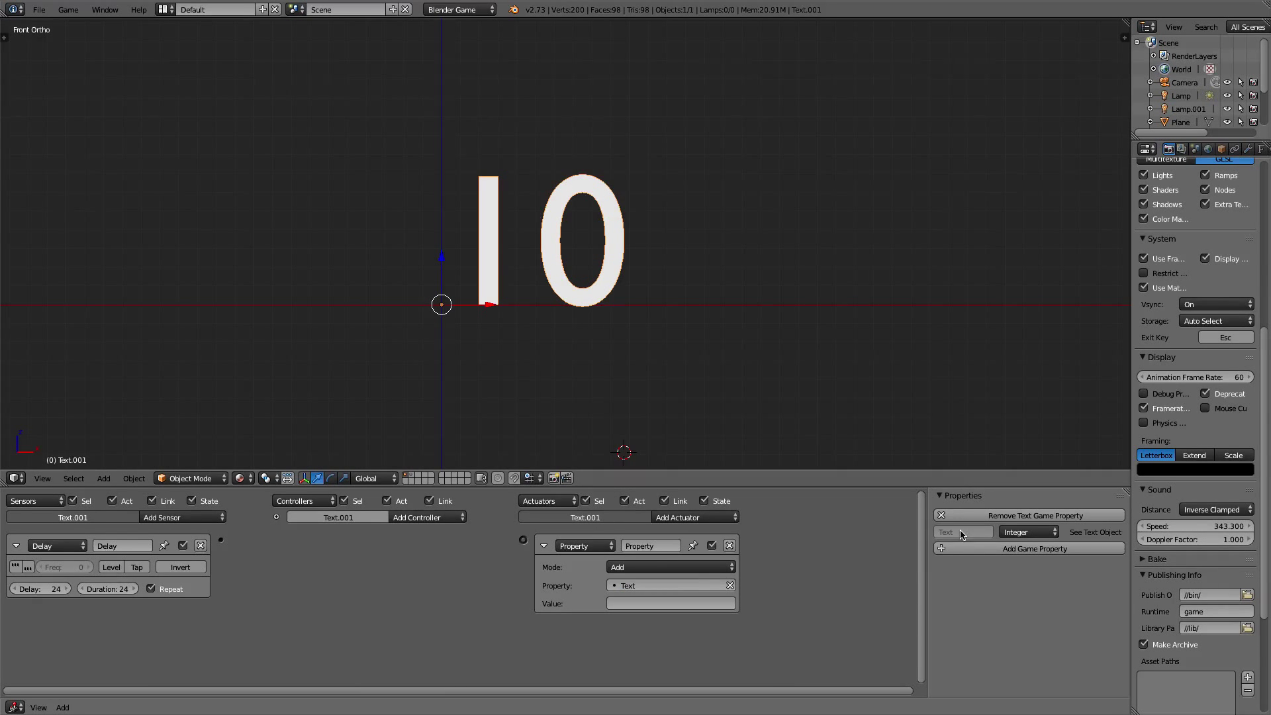
pyautogui.click(650, 604)
pyautogui.press('Return')
pyautogui.scroll(2, 490, 276)
pyautogui.scroll(-1, 496, 269)
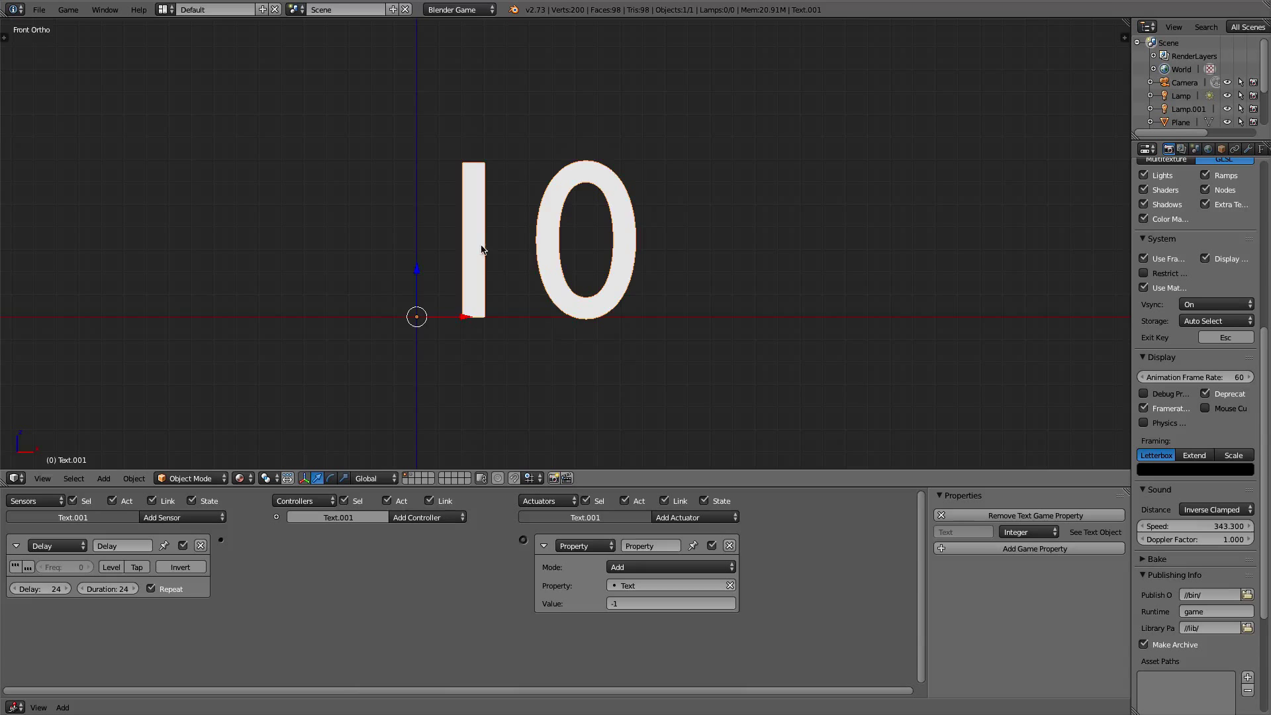
pyautogui.scroll(1, 582, 348)
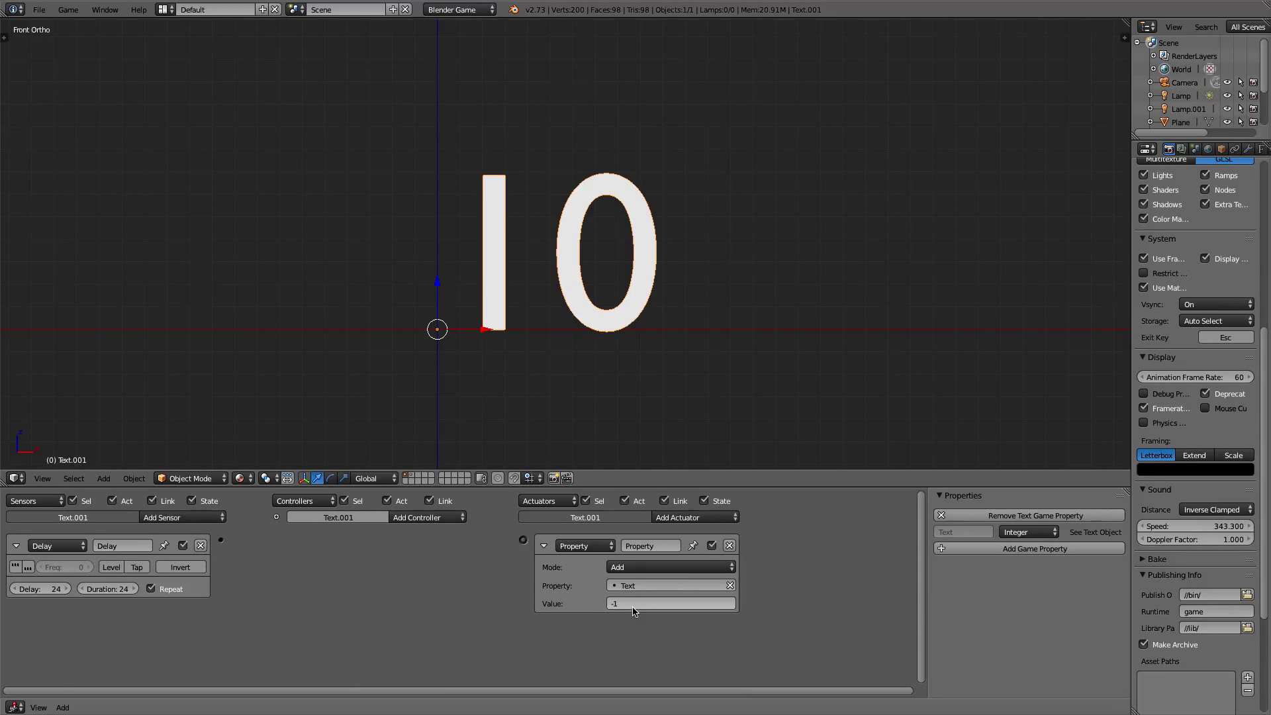
pyautogui.click(638, 564)
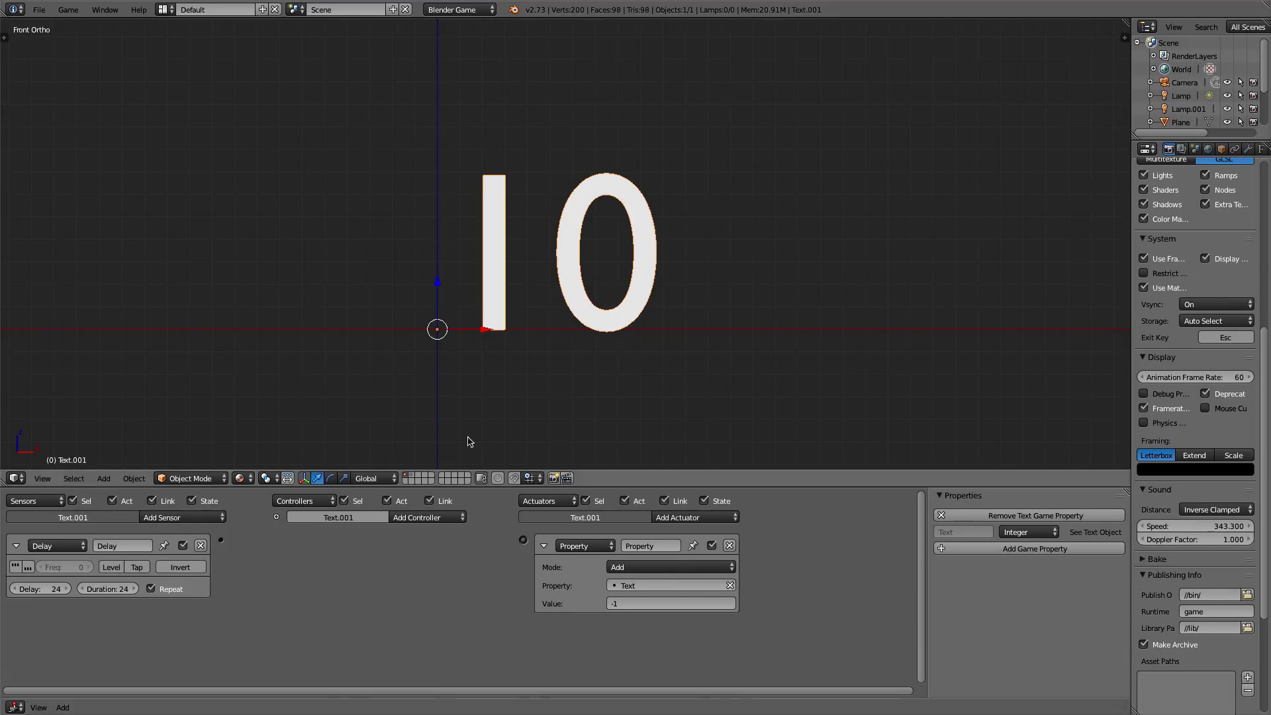
pyautogui.scroll(1, 567, 344)
pyautogui.scroll(-1, 568, 344)
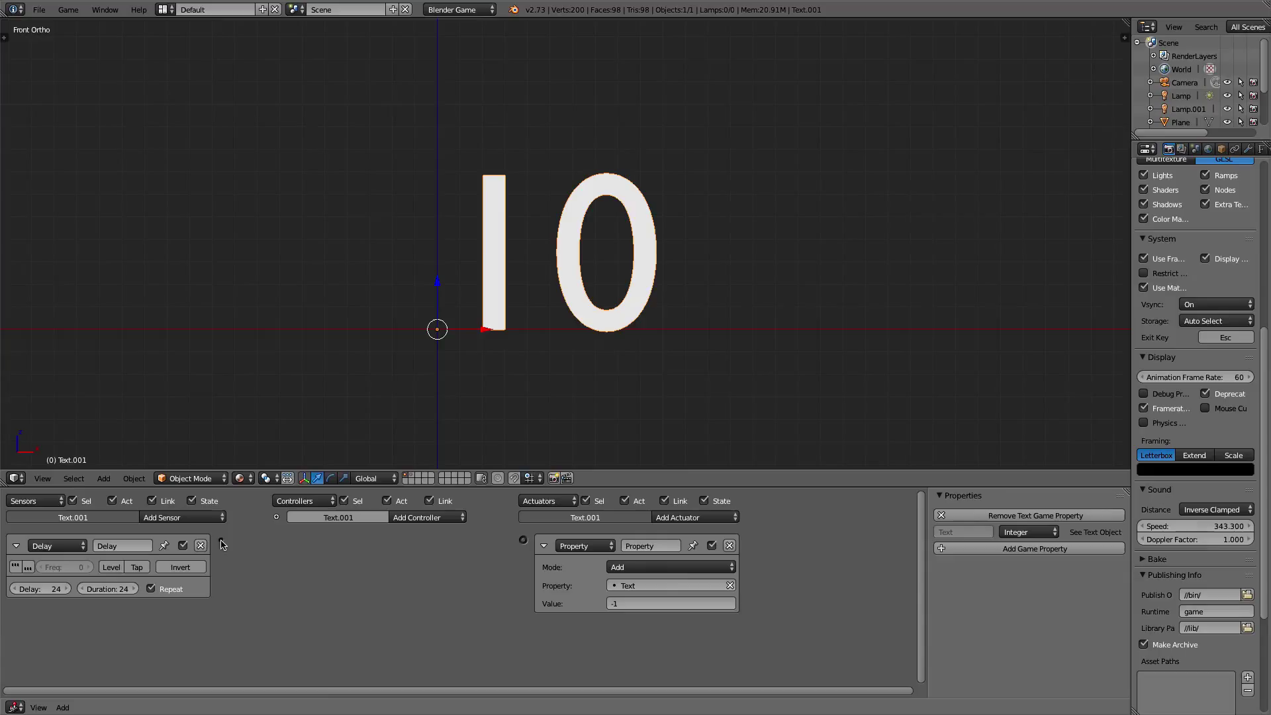
# Step: Wire the Delay sensor through an And controller to the Property actuator and test-run the countdown
pyautogui.moveTo(221, 541); pyautogui.dragTo(523, 540)
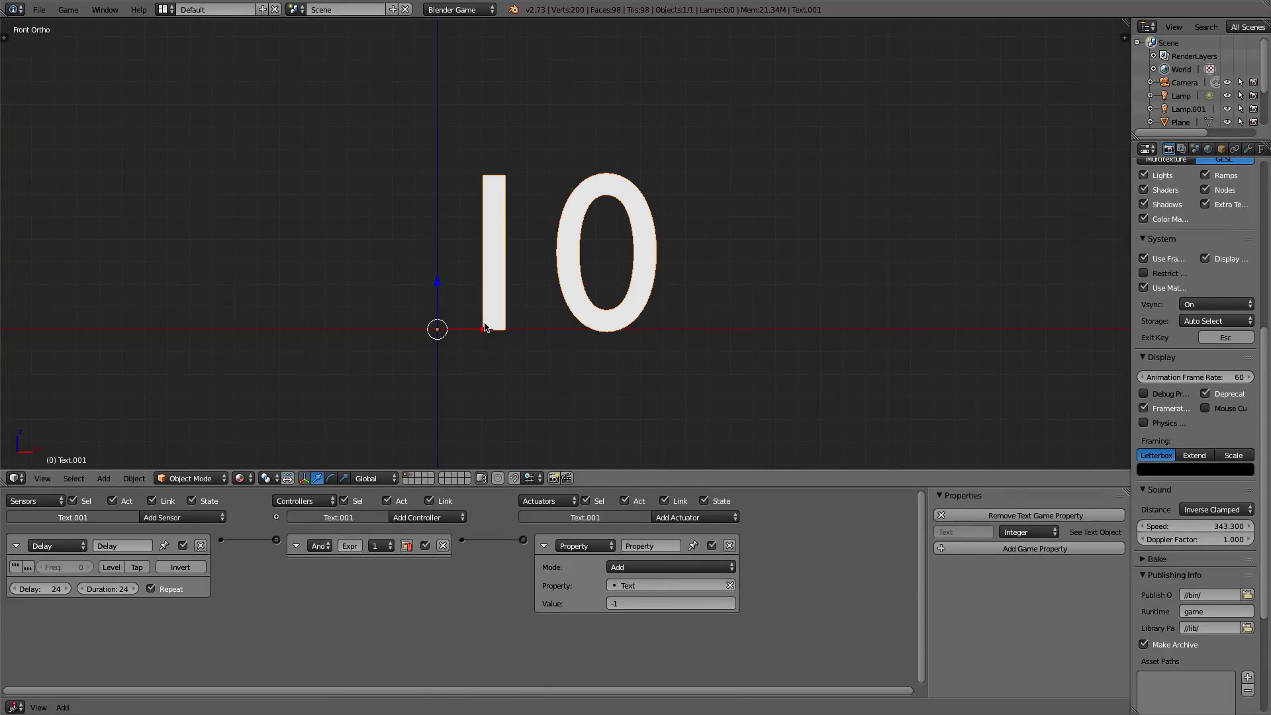
pyautogui.press('p')
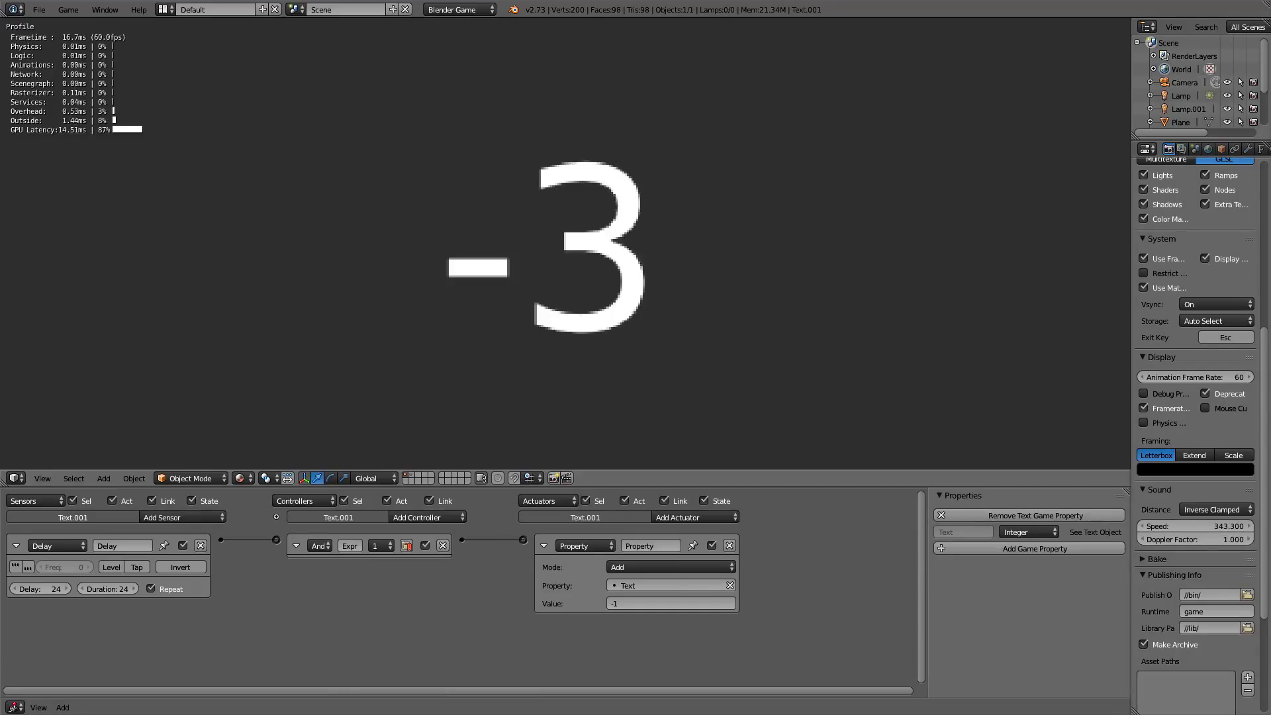
pyautogui.press('Escape')
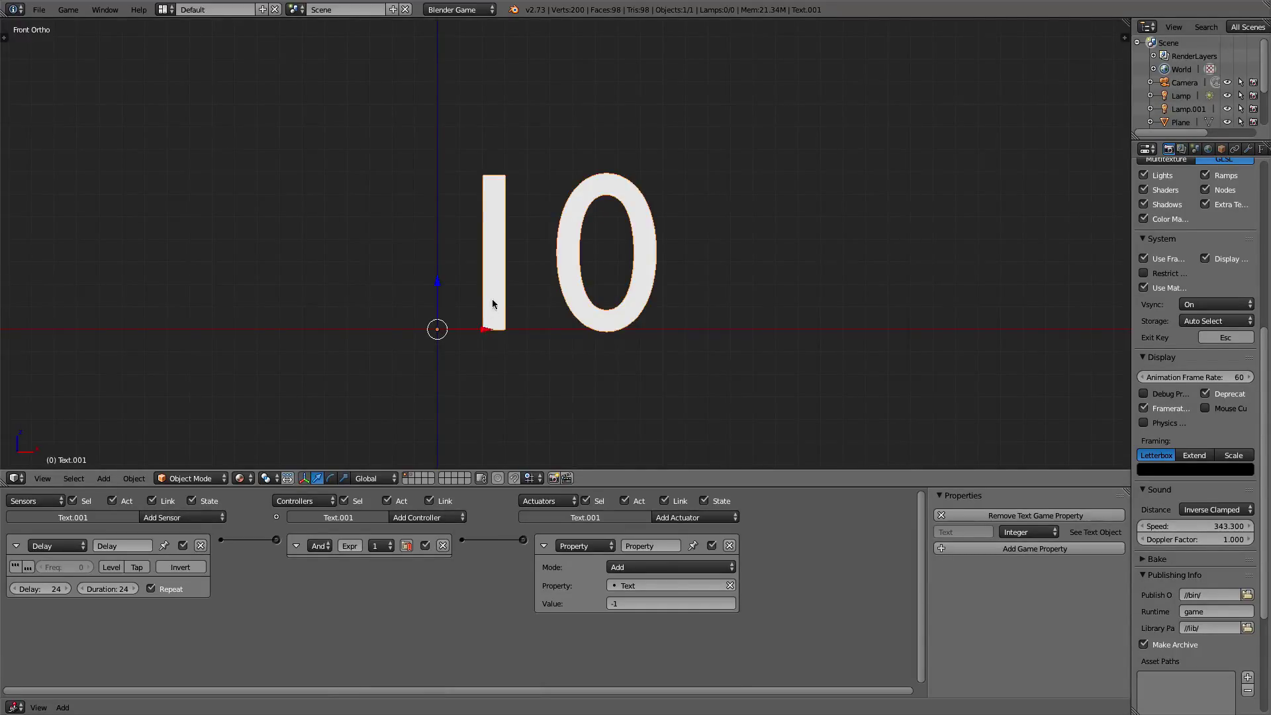
# Step: Add an Always sensor and an Expression controller, and wire them together
pyautogui.scroll(2, 566, 319)
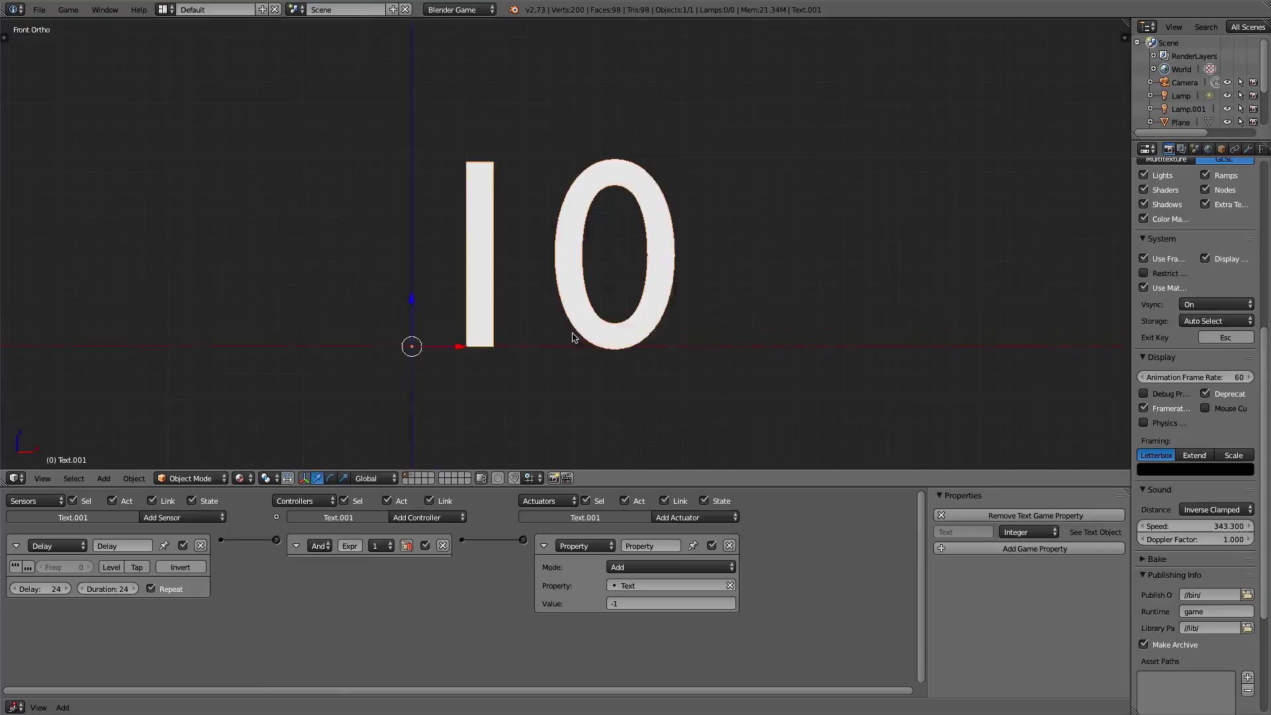
pyautogui.click(198, 518)
pyautogui.click(187, 547)
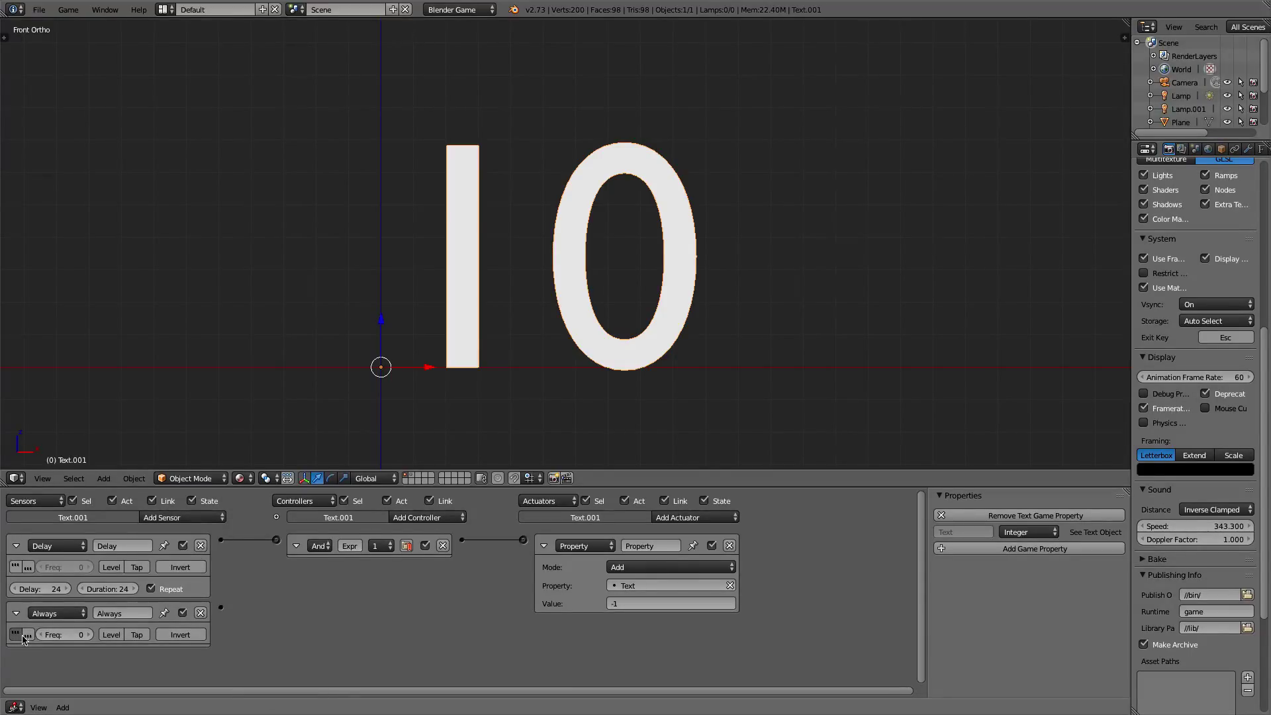
pyautogui.click(421, 517)
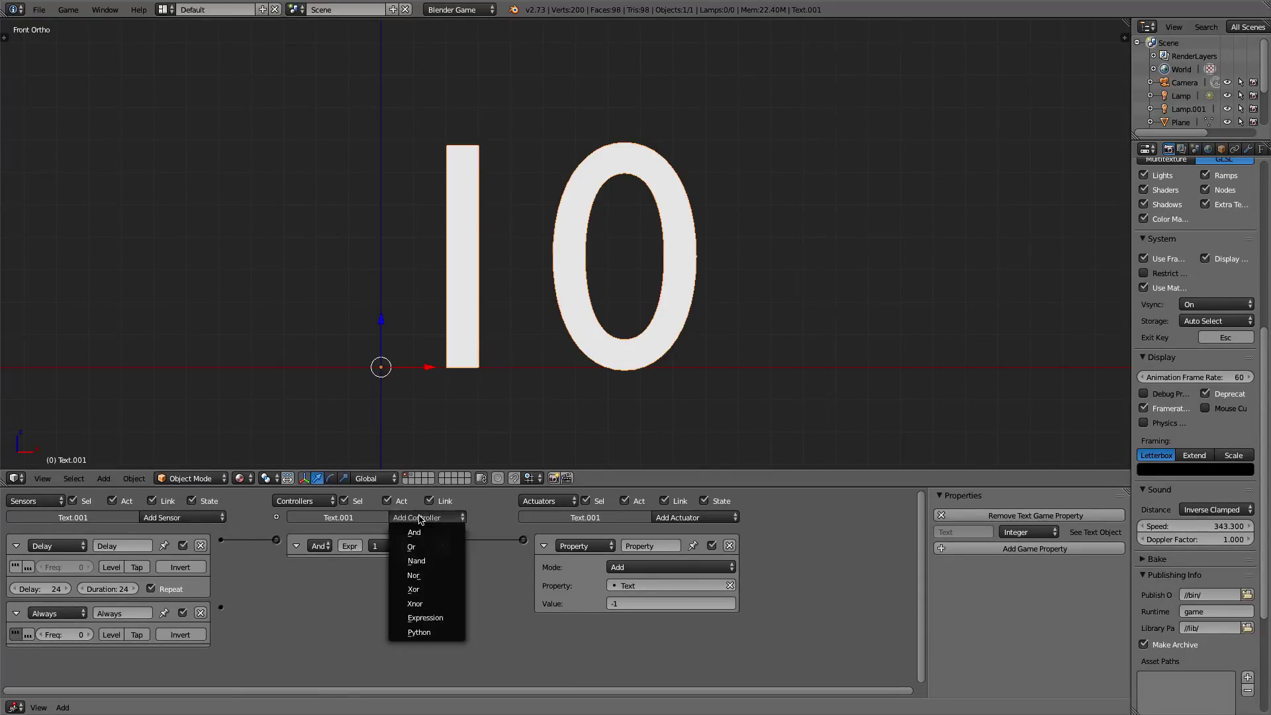
pyautogui.click(425, 618)
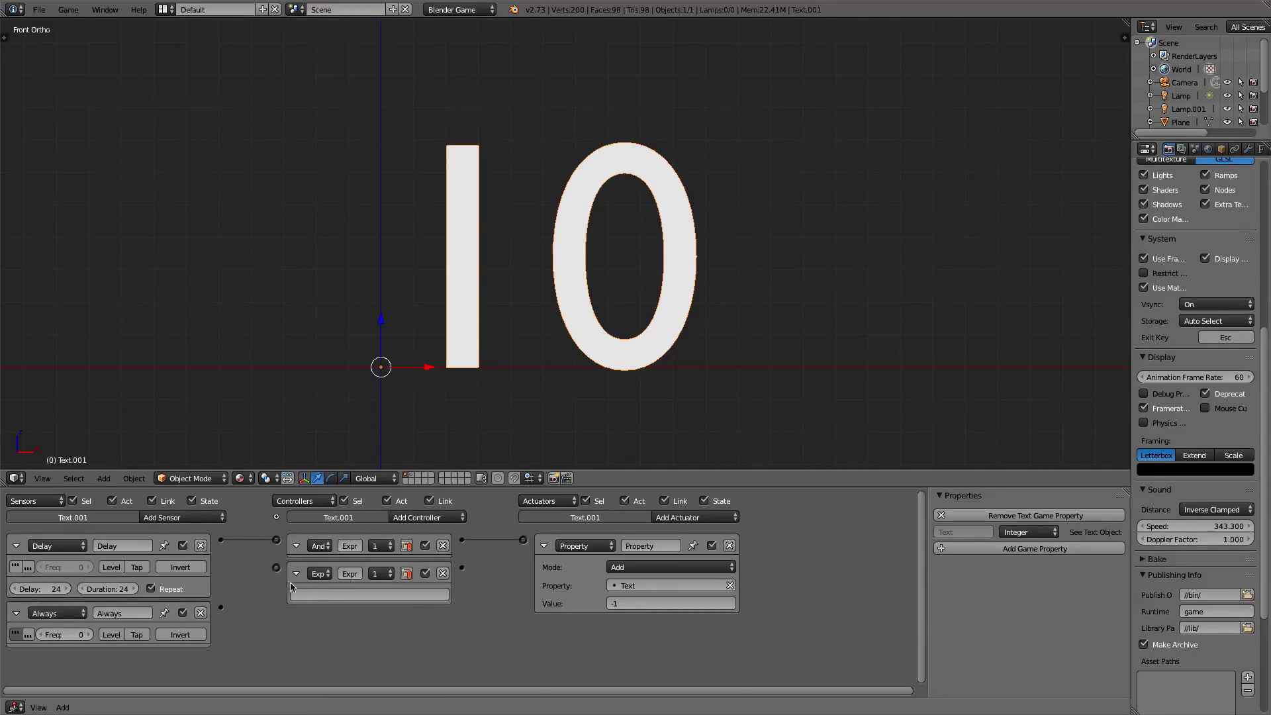
pyautogui.moveTo(221, 607); pyautogui.dragTo(276, 567)
# Step: Enter the expression Text <=0 in the Expression controller
pyautogui.click(348, 596)
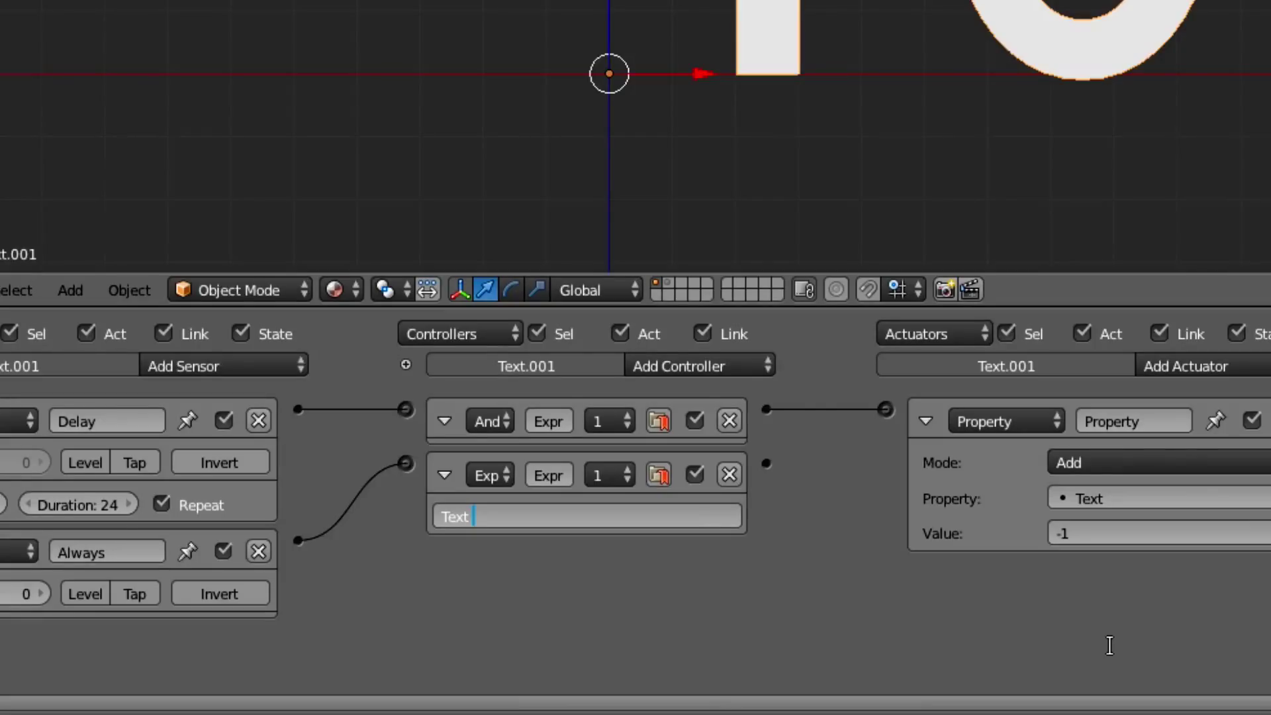
pyautogui.write('<=')
pyautogui.write('0')
pyautogui.press('Return')
# Step: Add an Edit Object actuator set to End Object, linked from the Expression controller
pyautogui.click(1179, 366)
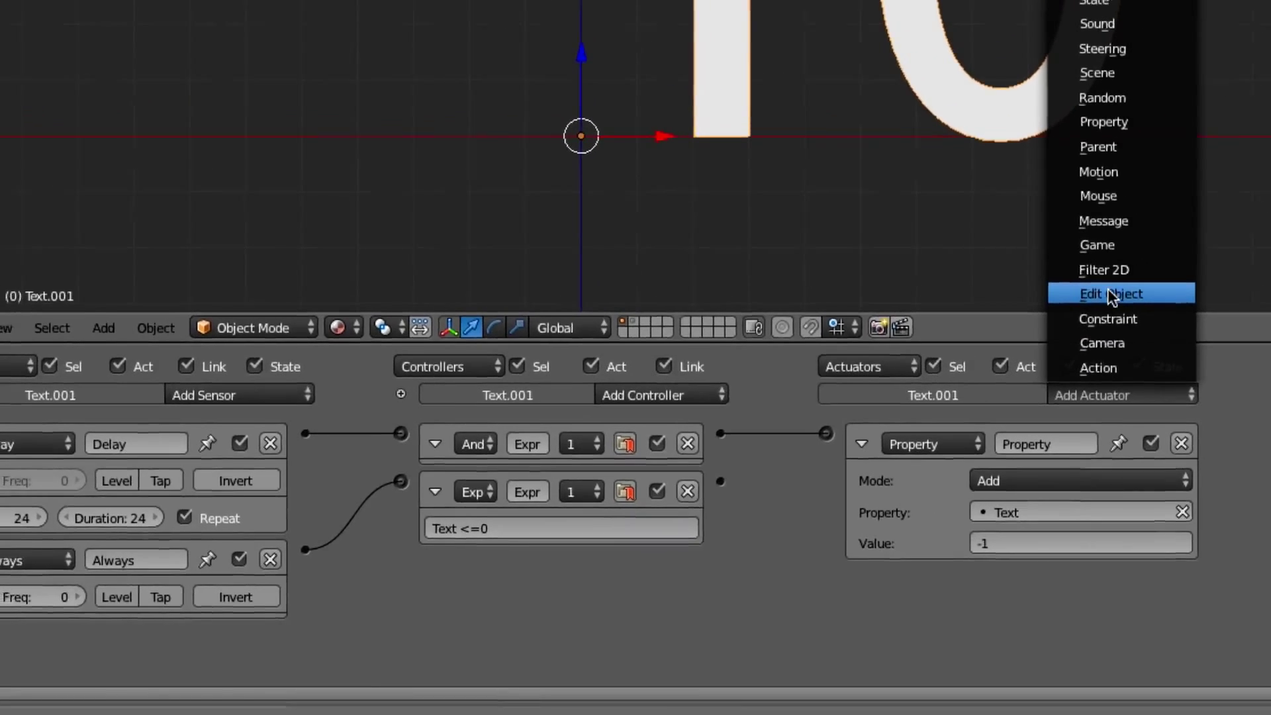
pyautogui.click(1201, 252)
pyautogui.click(887, 623)
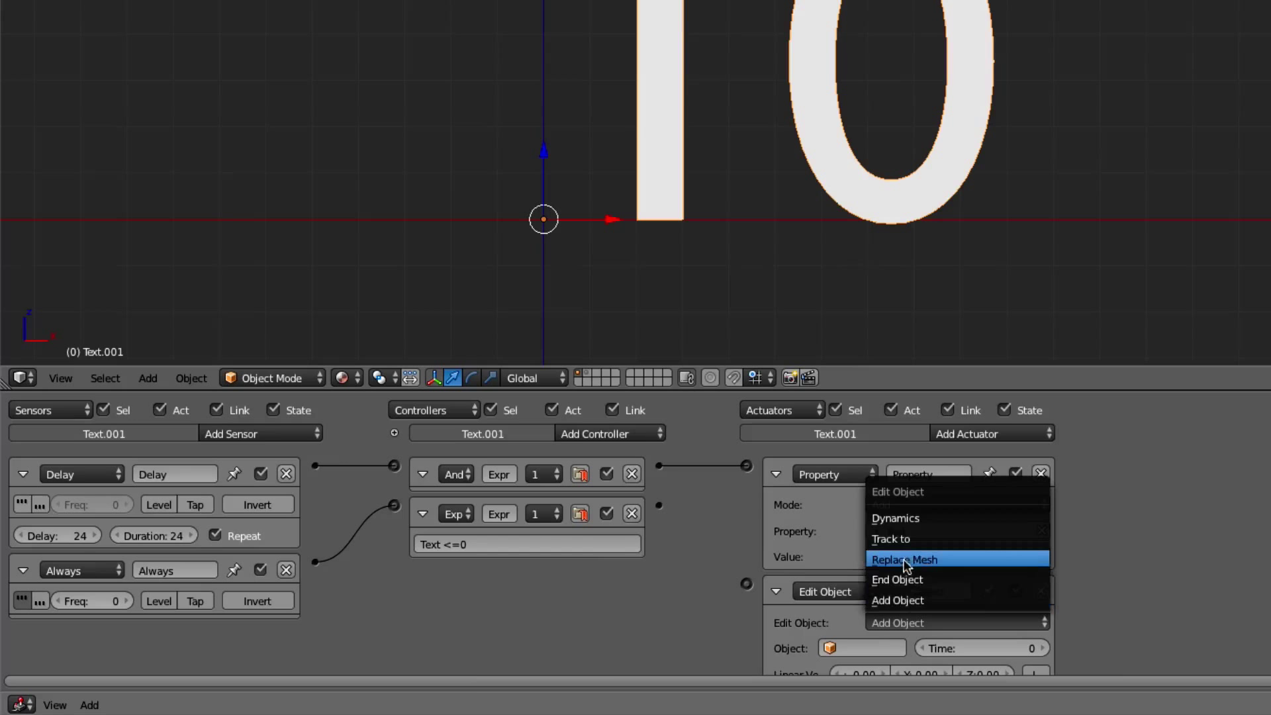
pyautogui.click(908, 580)
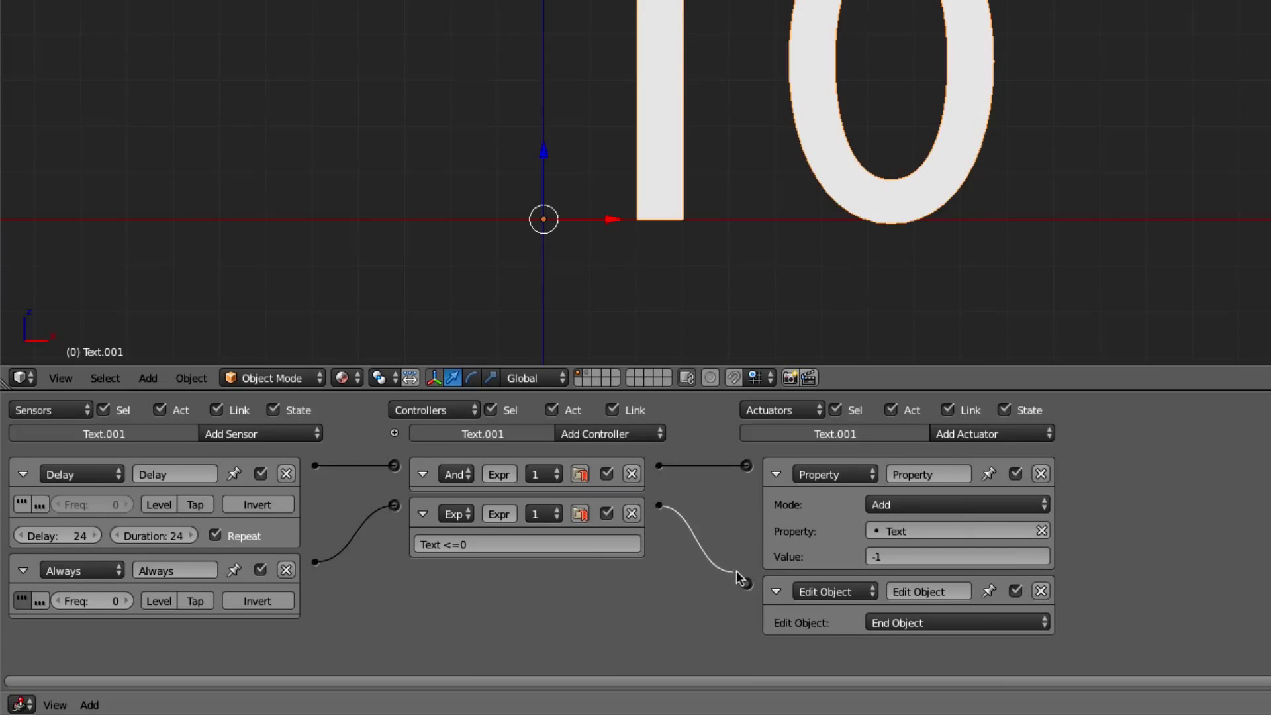
pyautogui.moveTo(740, 577); pyautogui.dragTo(745, 583)
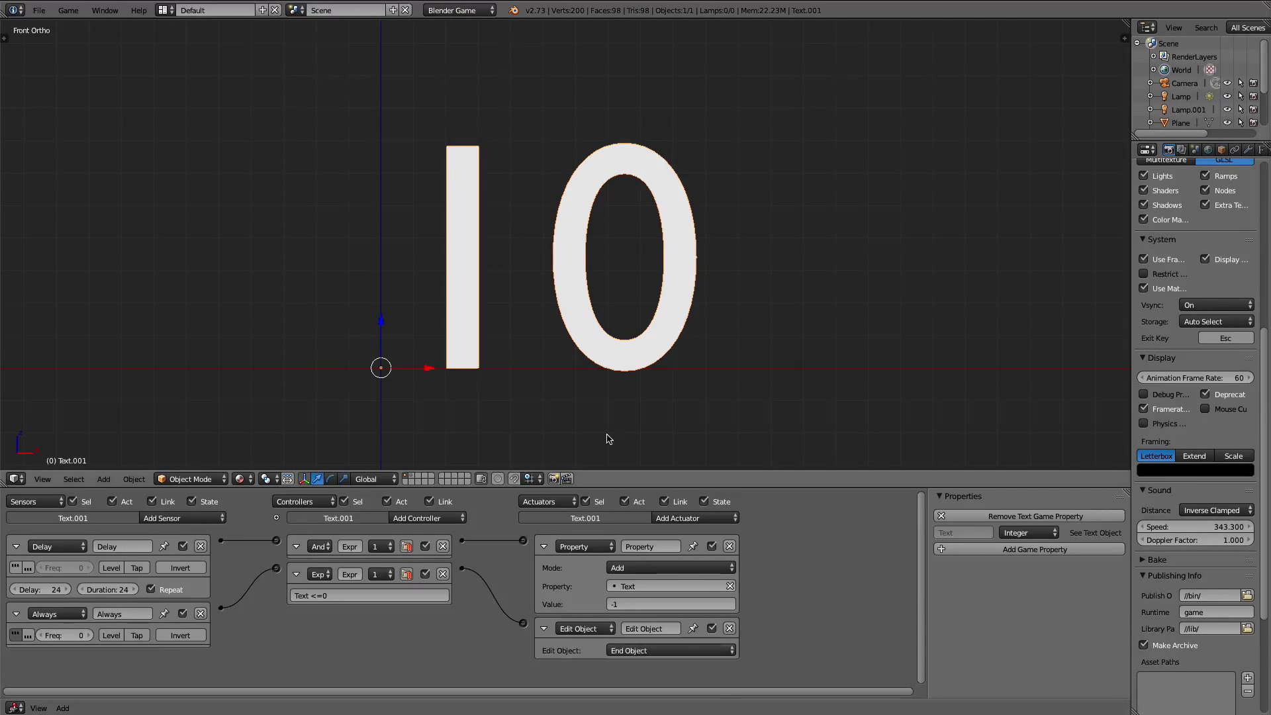
# Step: Test-run the game until the text vanishes at zero, then orbit the view
pyautogui.press('p')
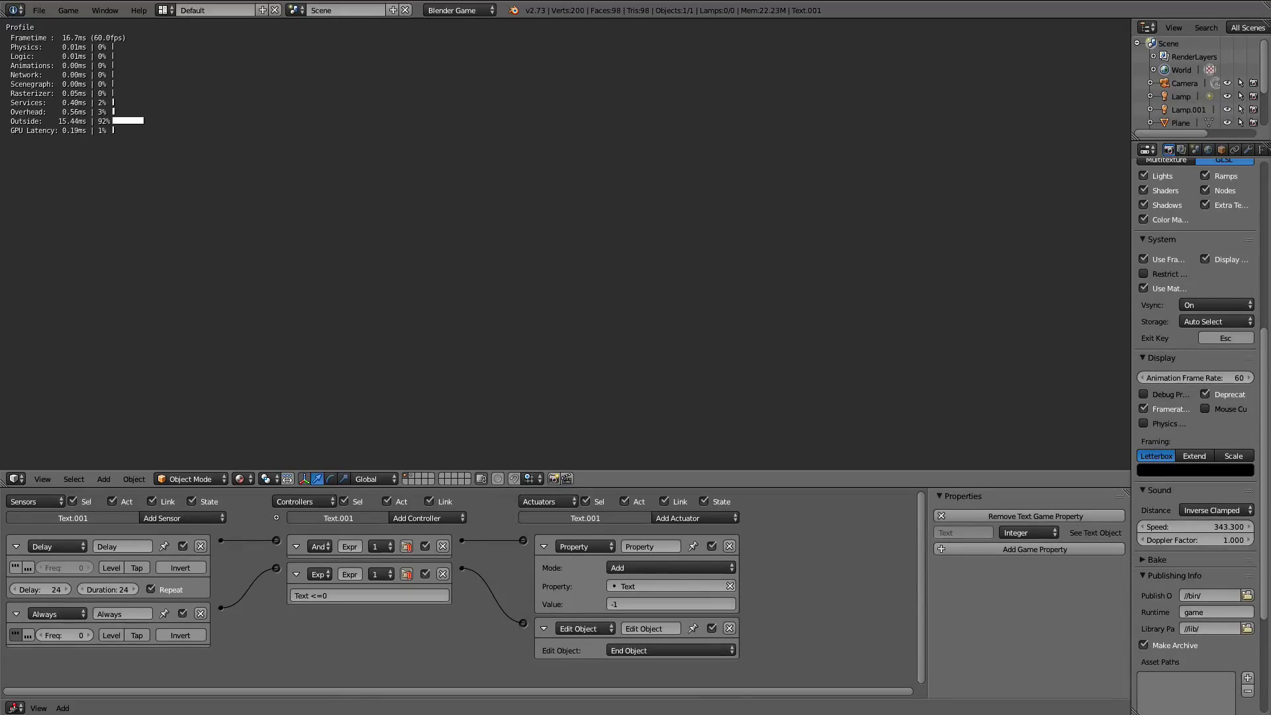
pyautogui.press('Escape')
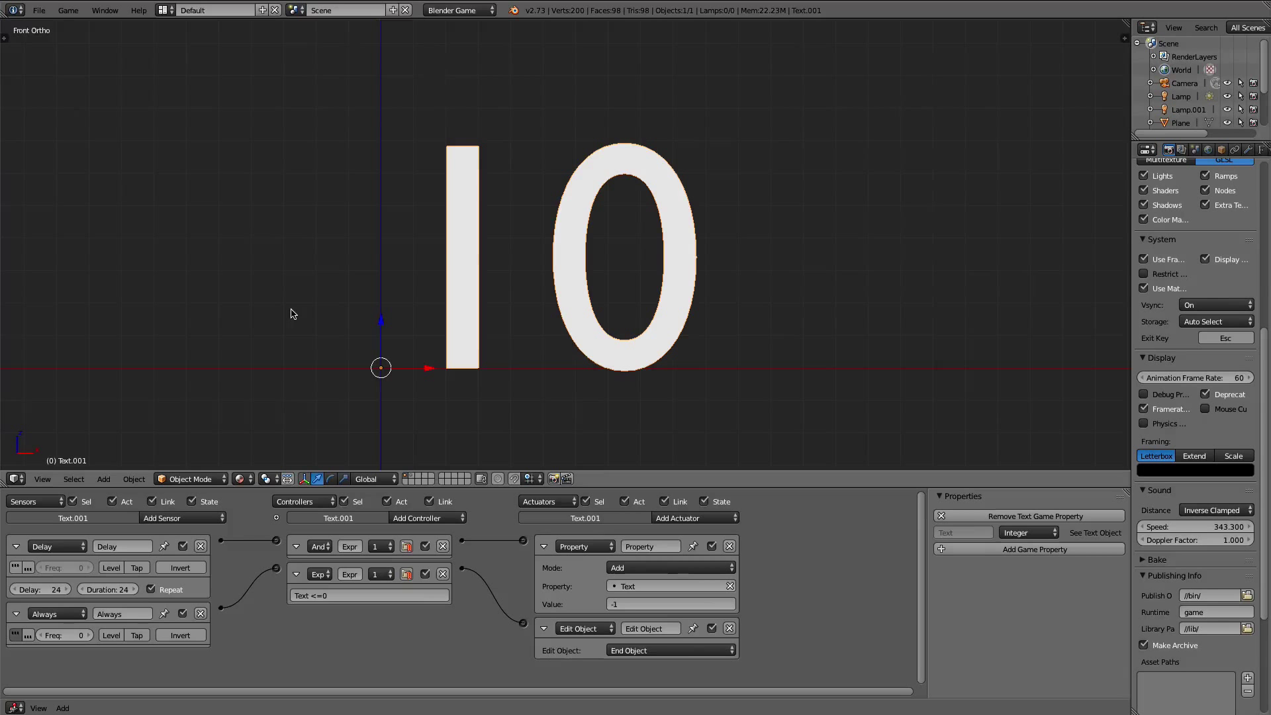
pyautogui.moveTo(291, 313); pyautogui.dragTo(516, 331, button='middle')
pyautogui.click(347, 595)
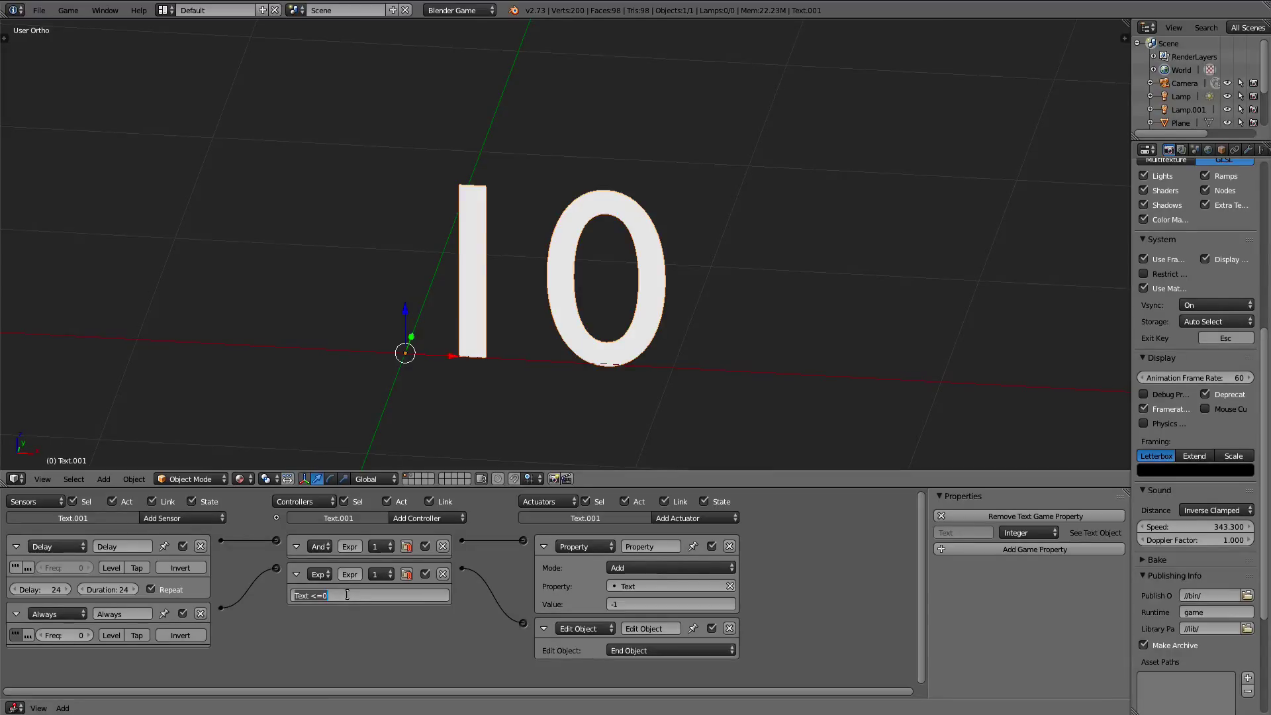
pyautogui.click(347, 595)
pyautogui.write('5')
pyautogui.press('Return')
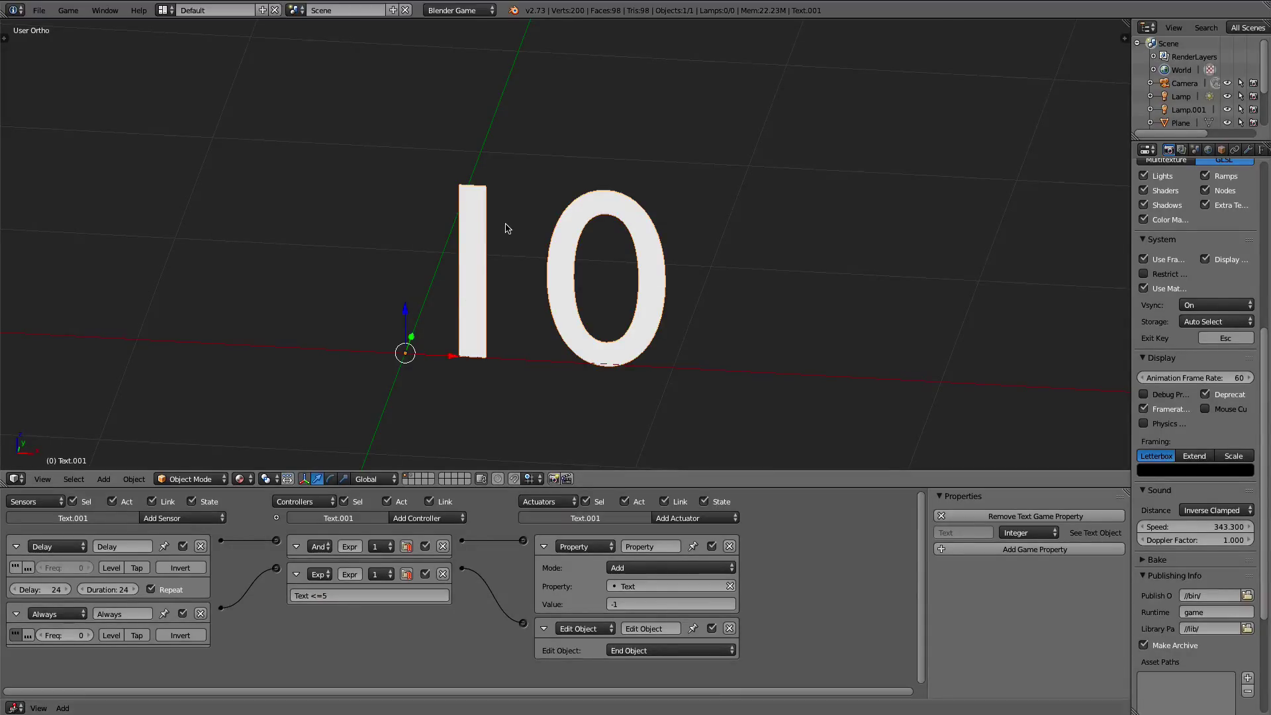
pyautogui.press('p')
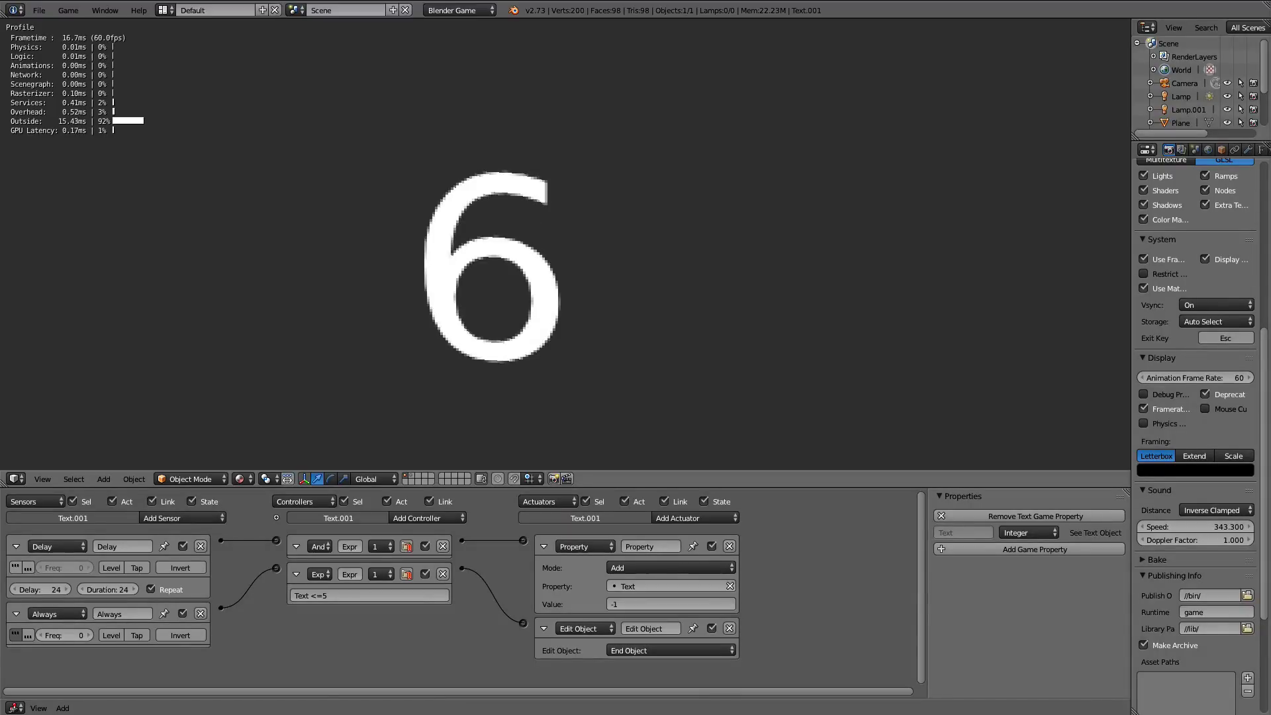
pyautogui.press('Escape')
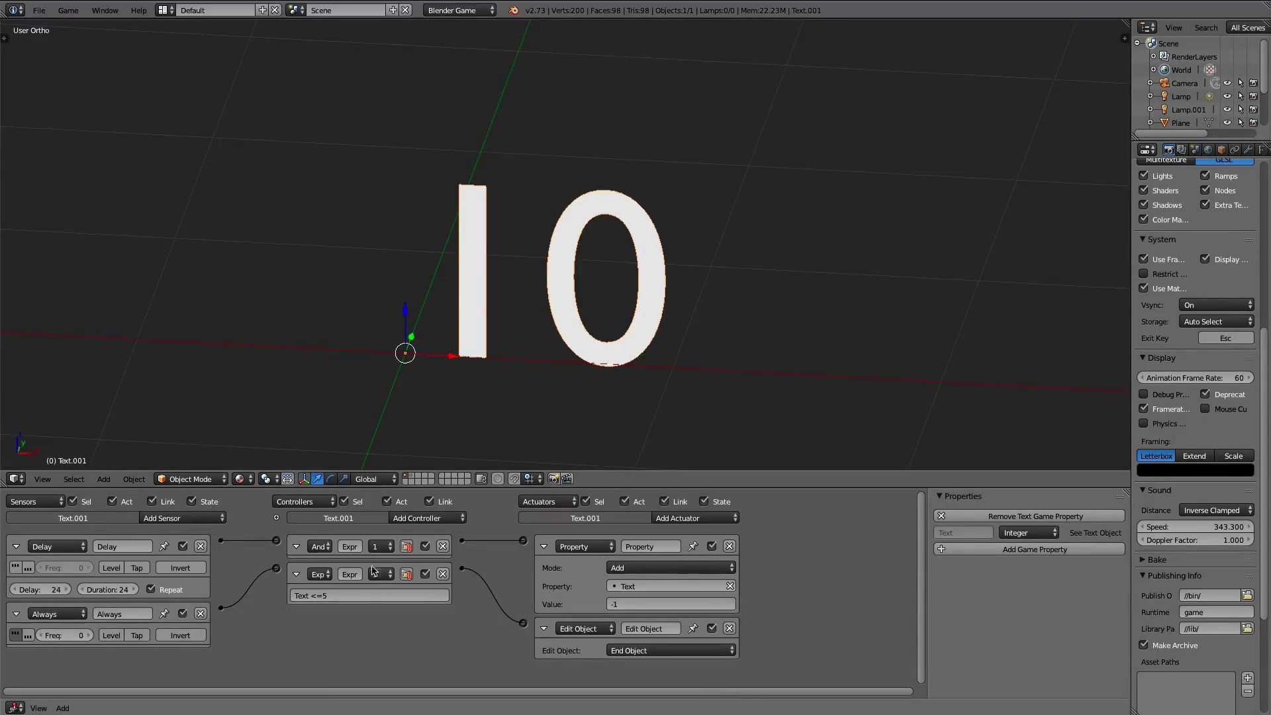
pyautogui.click(361, 593)
pyautogui.write('0')
pyautogui.press('Return')
# Step: Collapse the Edit Object and Property actuators and show the layer with the plane and dynamite
pyautogui.scroll(1, 494, 595)
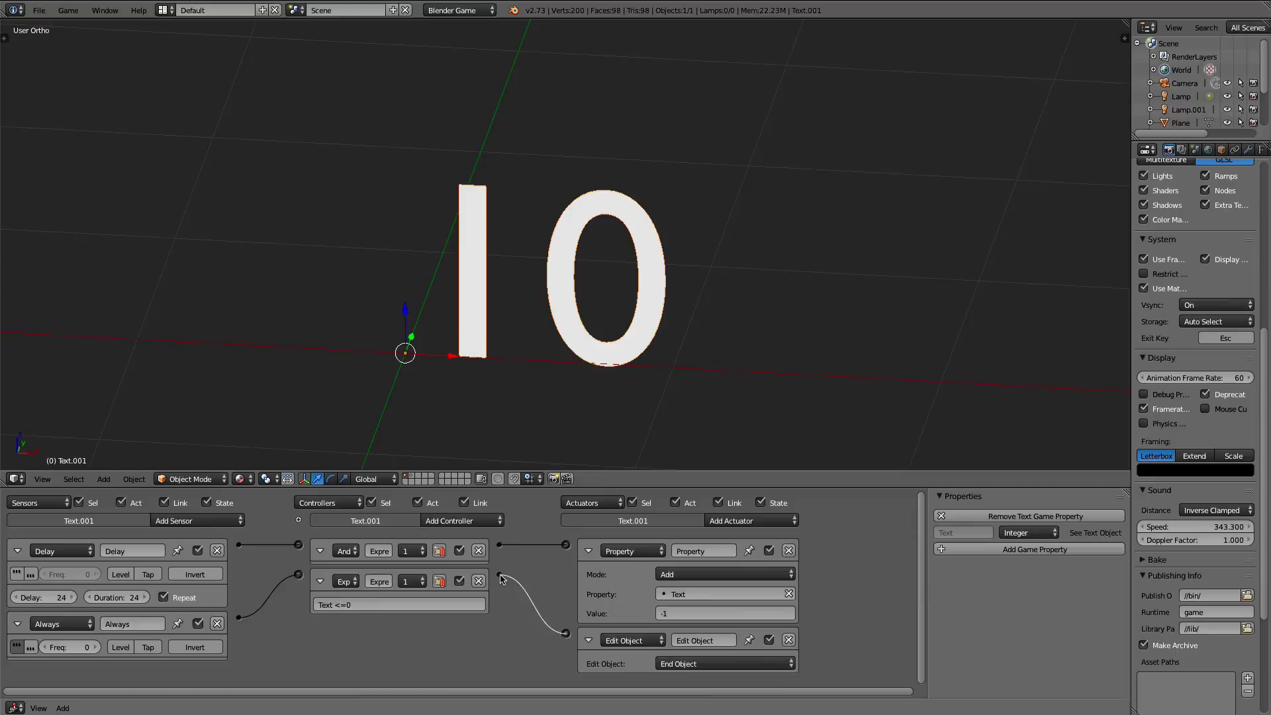
pyautogui.click(588, 640)
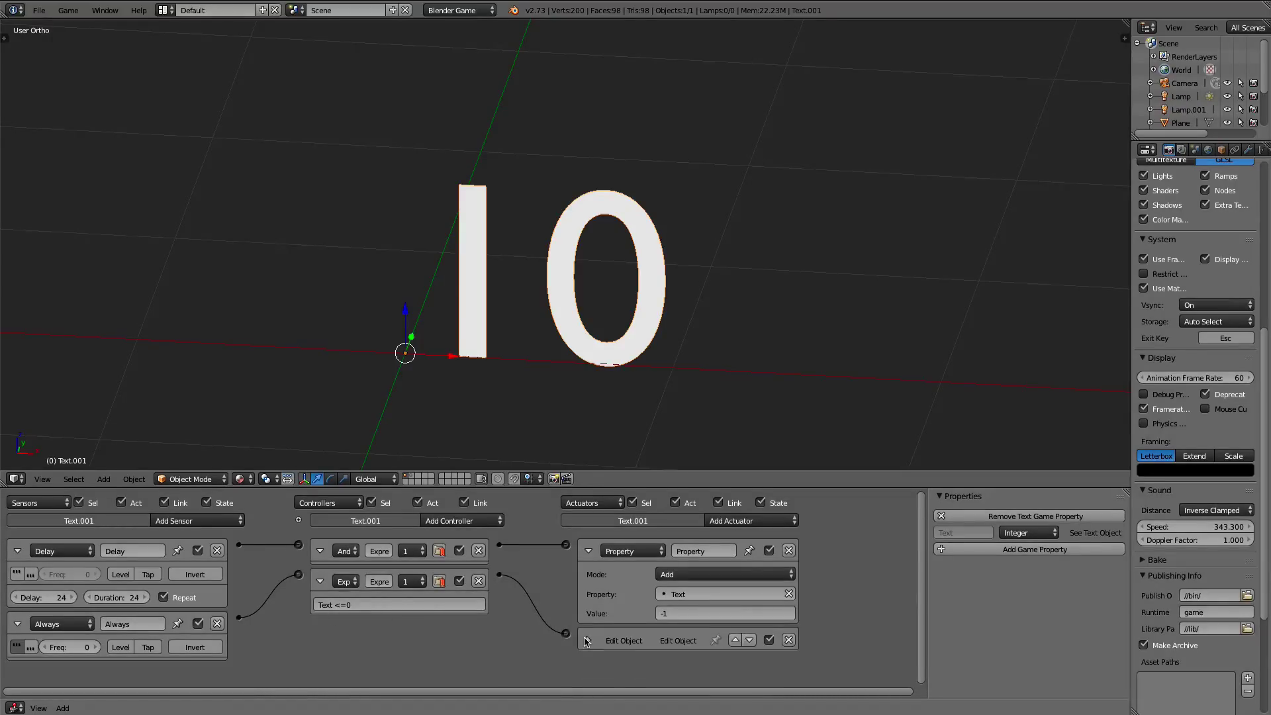
pyautogui.click(588, 552)
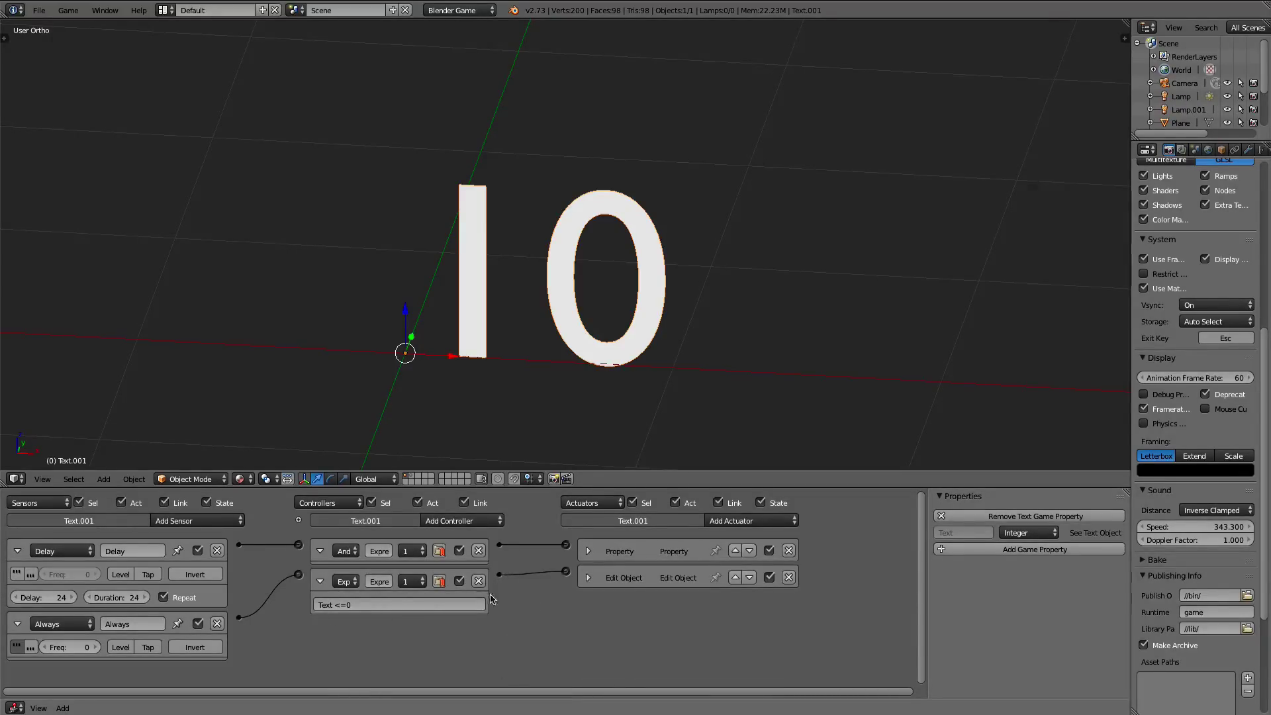
pyautogui.scroll(-2, 407, 390)
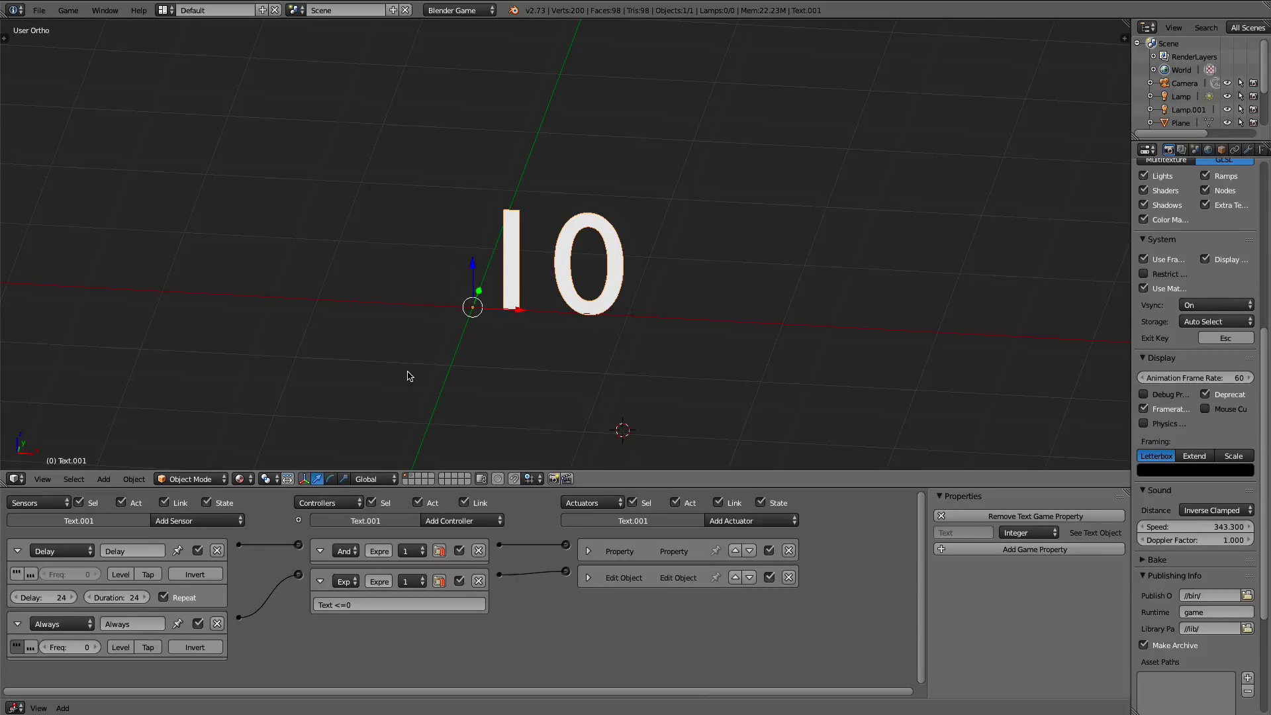
pyautogui.scroll(2, 412, 372)
pyautogui.scroll(-1, 410, 374)
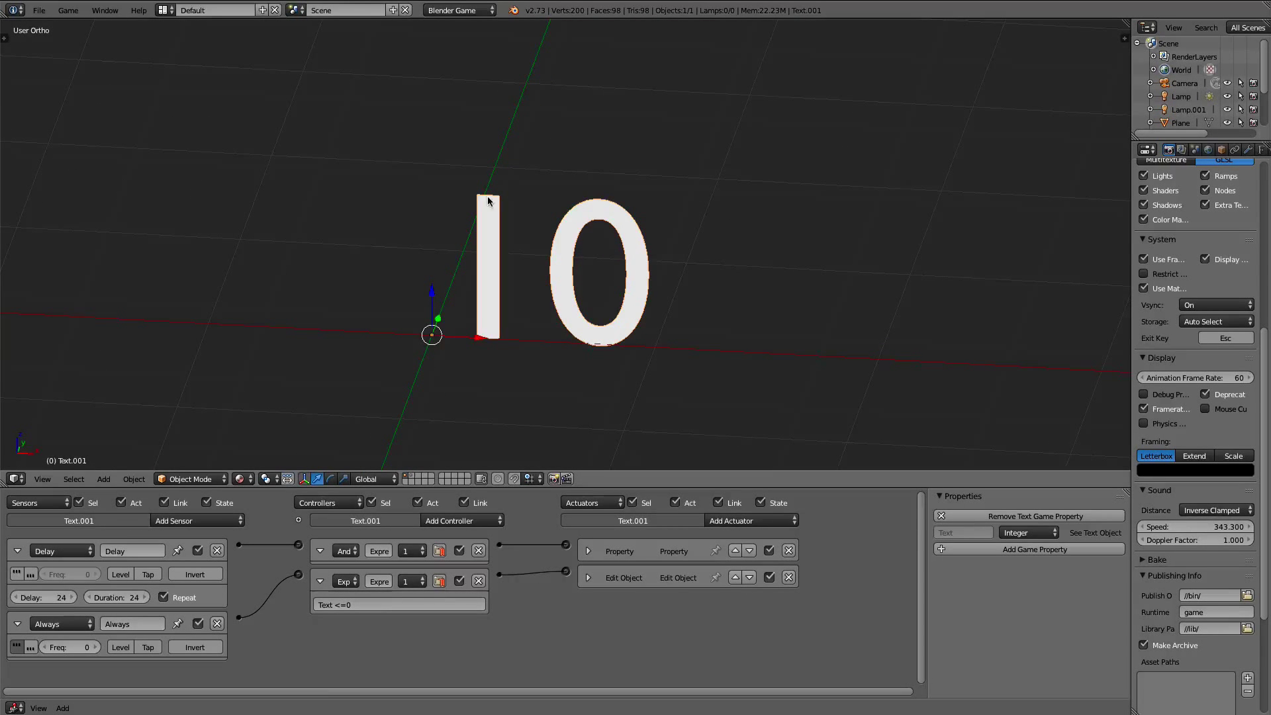
pyautogui.click(410, 482)
pyautogui.scroll(-4, 468, 260)
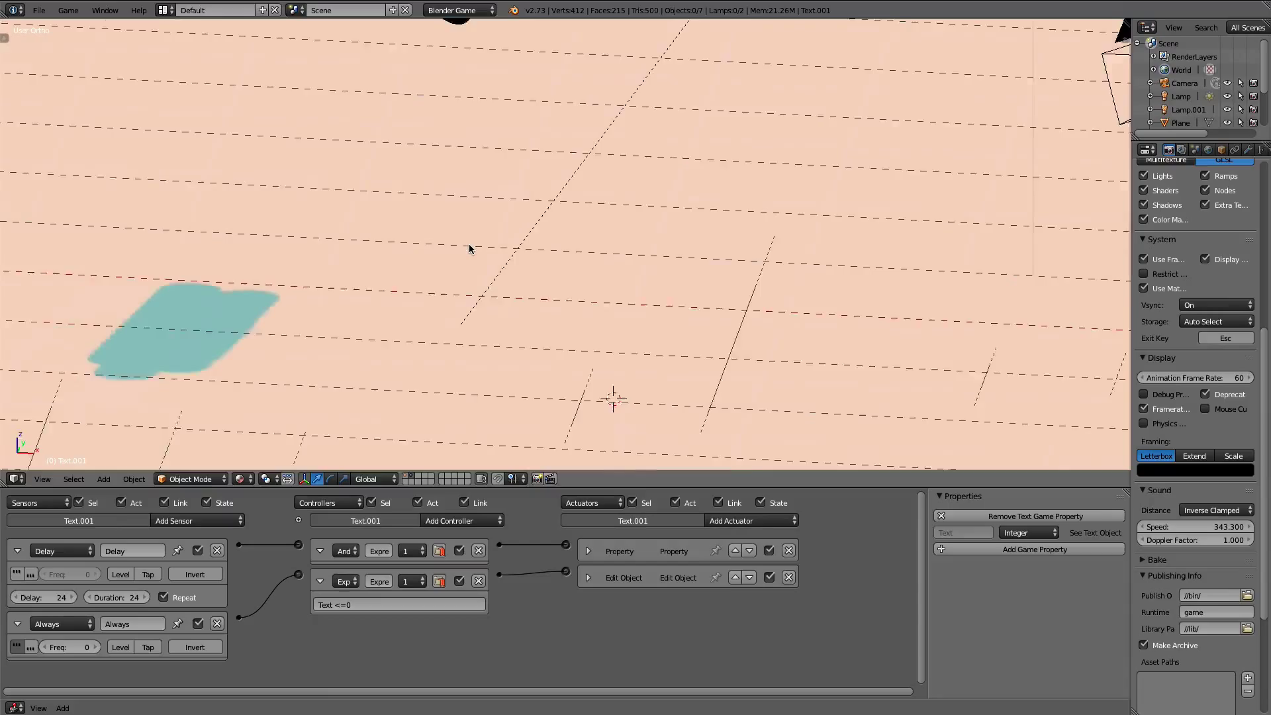
# Step: Look through the camera with the 3D view maximized to fill the window
pyautogui.press('KP_0')
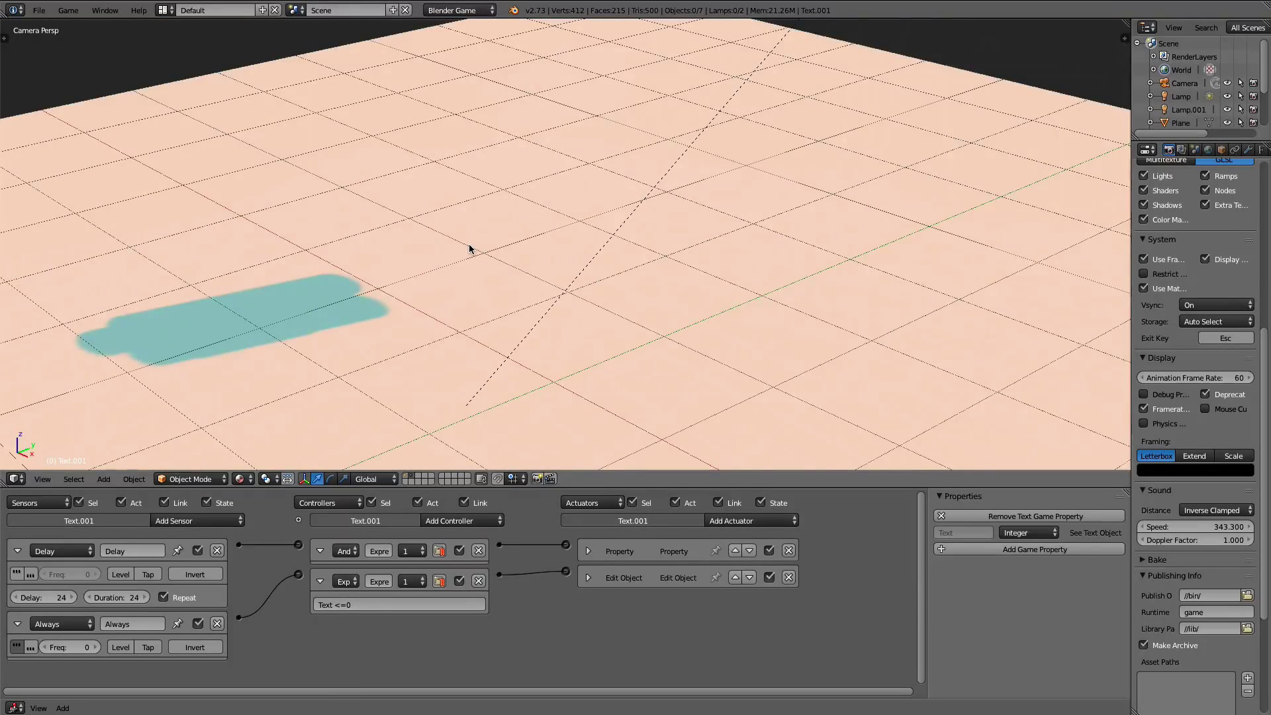
pyautogui.scroll(-5, 470, 249)
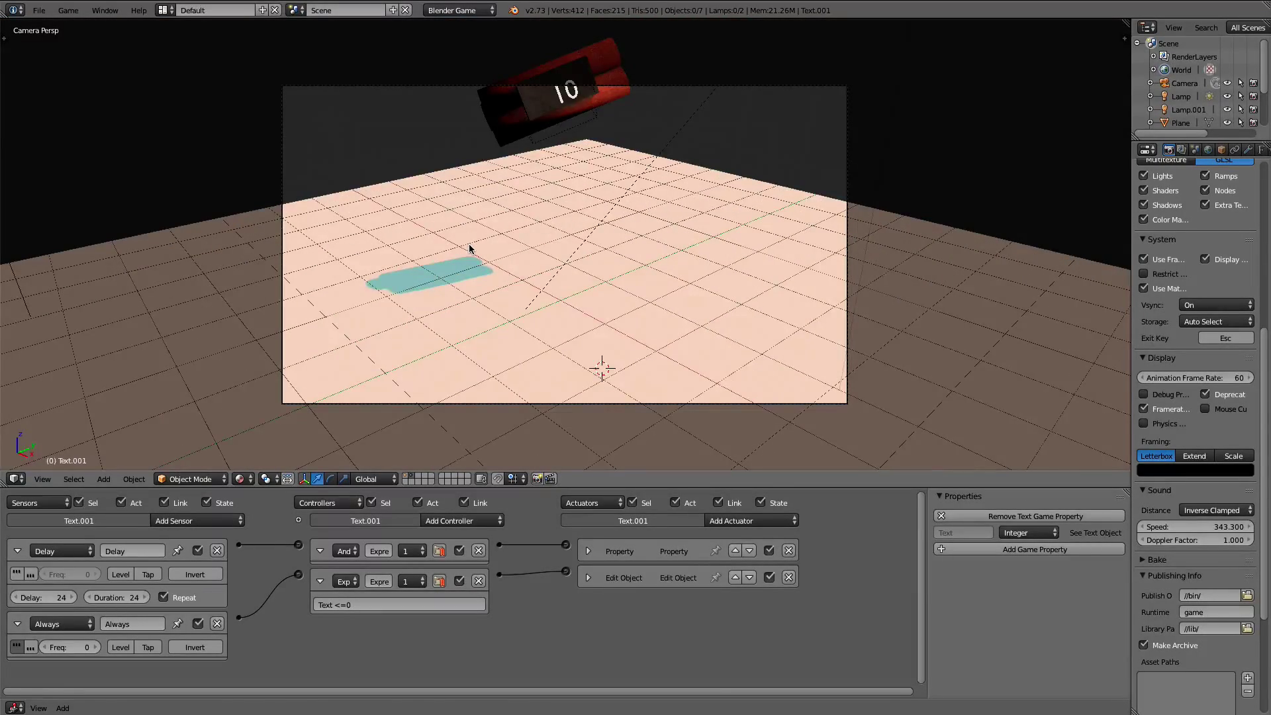
pyautogui.hotkey('ctrl', 'space')
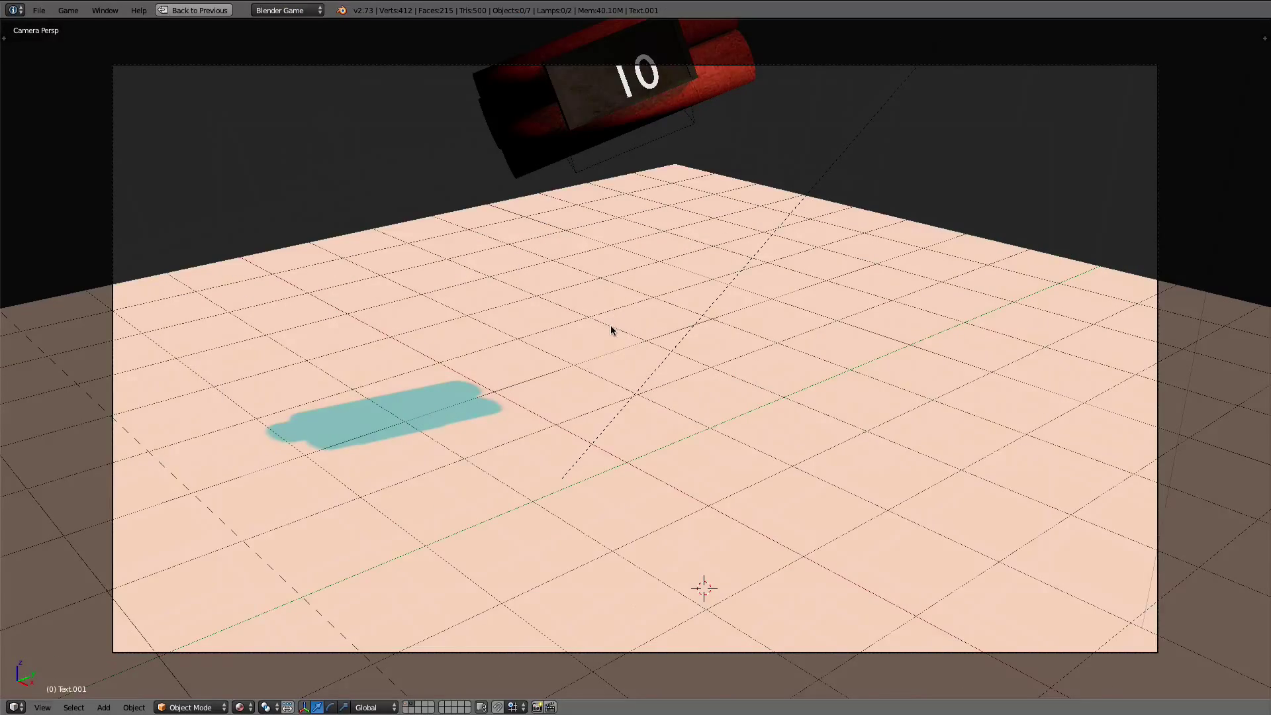
pyautogui.keyDown('shift'); pyautogui.moveTo(610, 329); pyautogui.dragTo(605, 323, button='middle'); pyautogui.keyUp('shift')
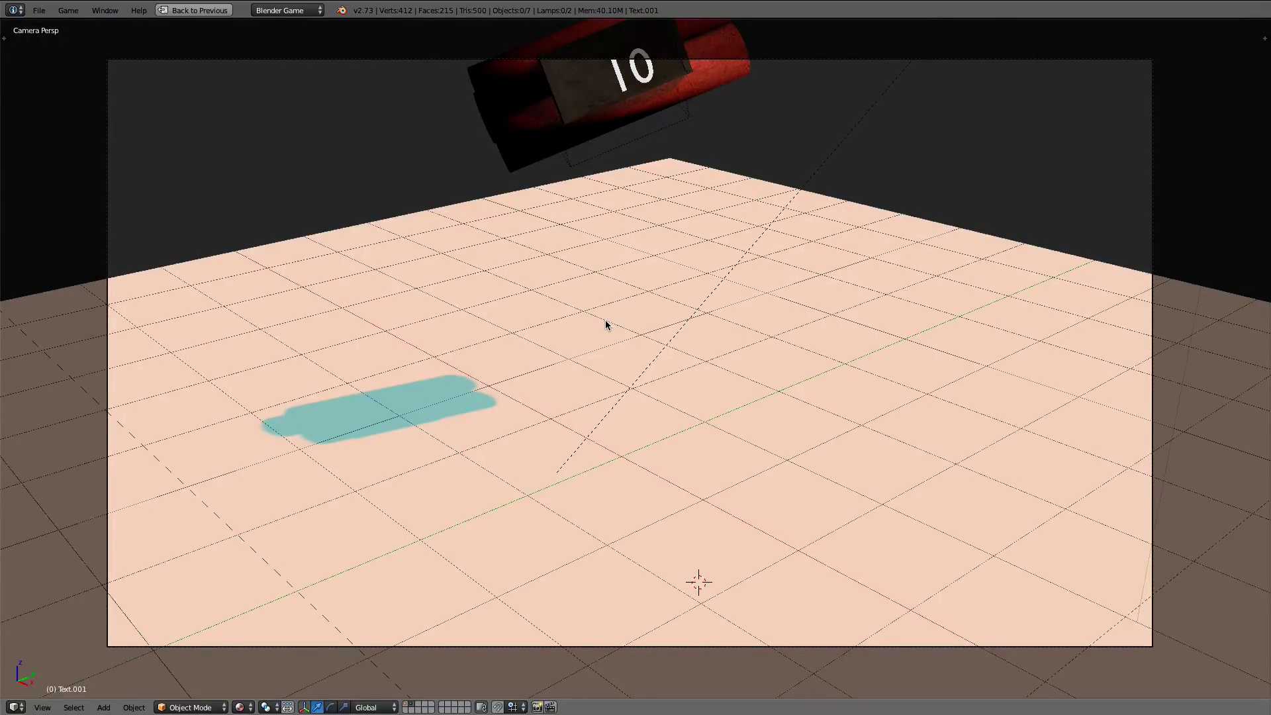
# Step: Play the game to watch the dynamite countdown, then show only the text layer
pyautogui.press('p')
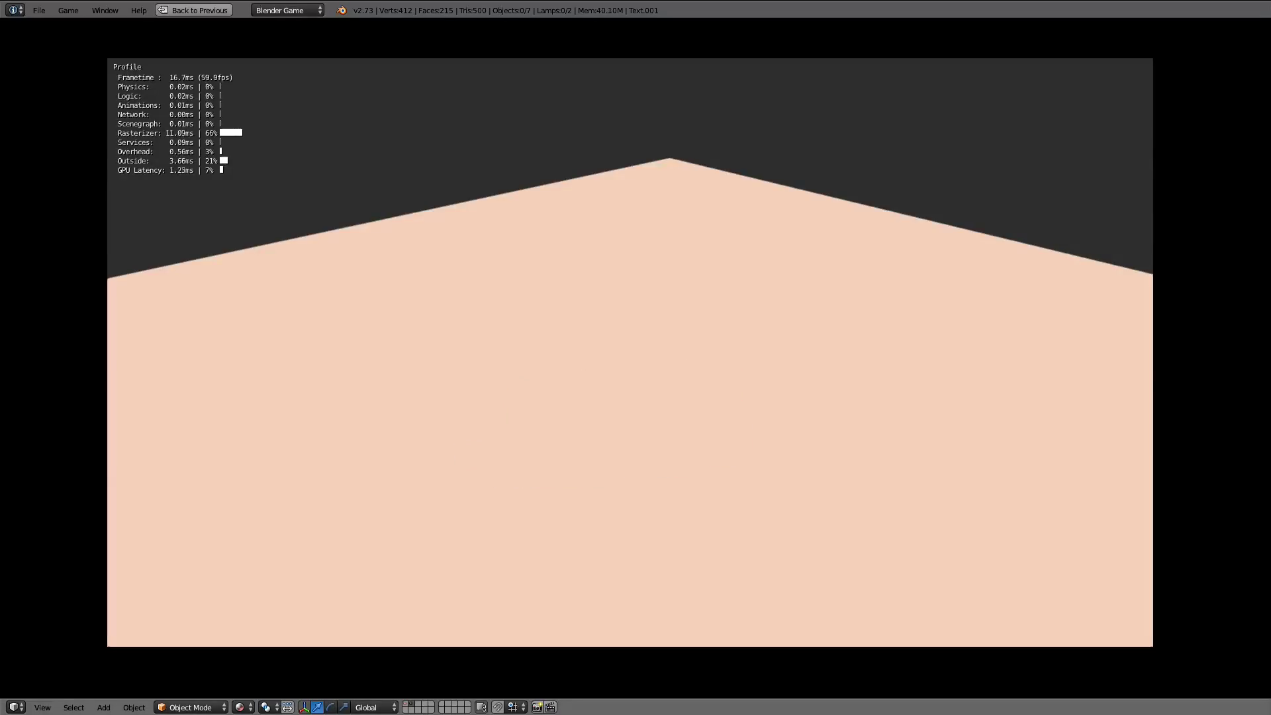
pyautogui.press('Escape')
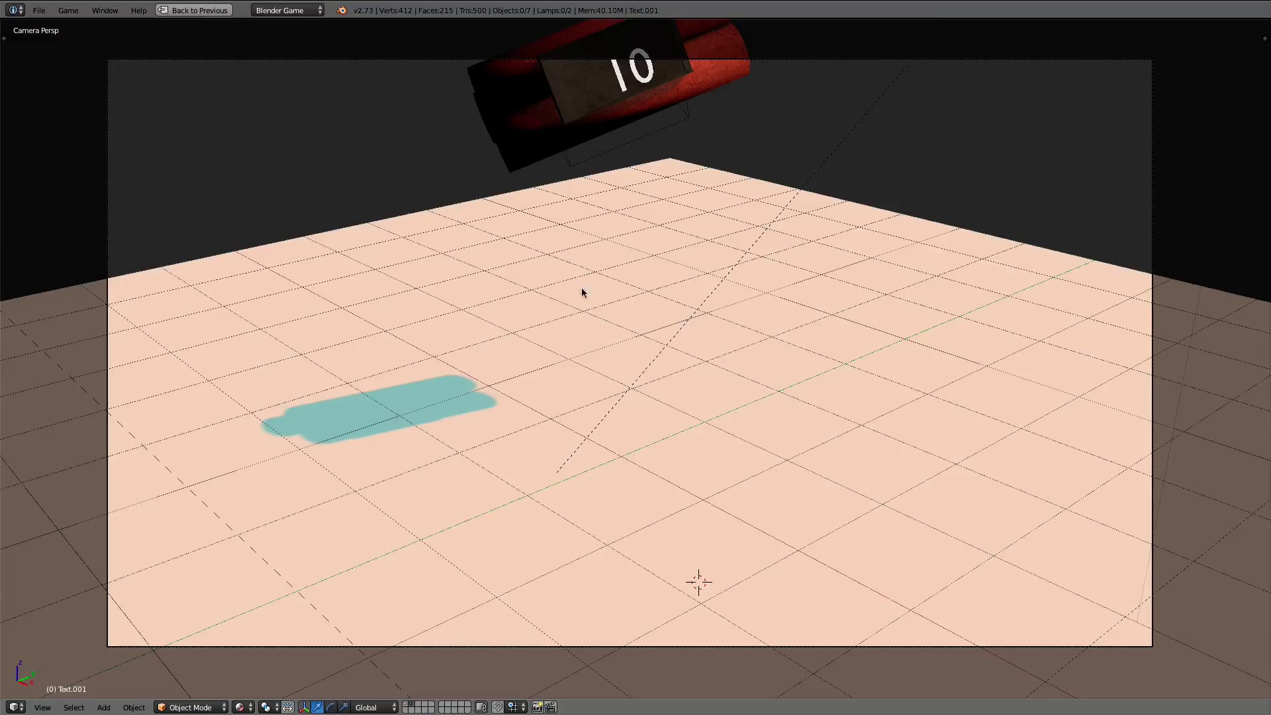
pyautogui.click(405, 707)
# Step: Leave camera view, display all layers, and frame the plane, labelled dynamite, camera and lamps
pyautogui.scroll(-3, 542, 166)
pyautogui.press('KP_5')
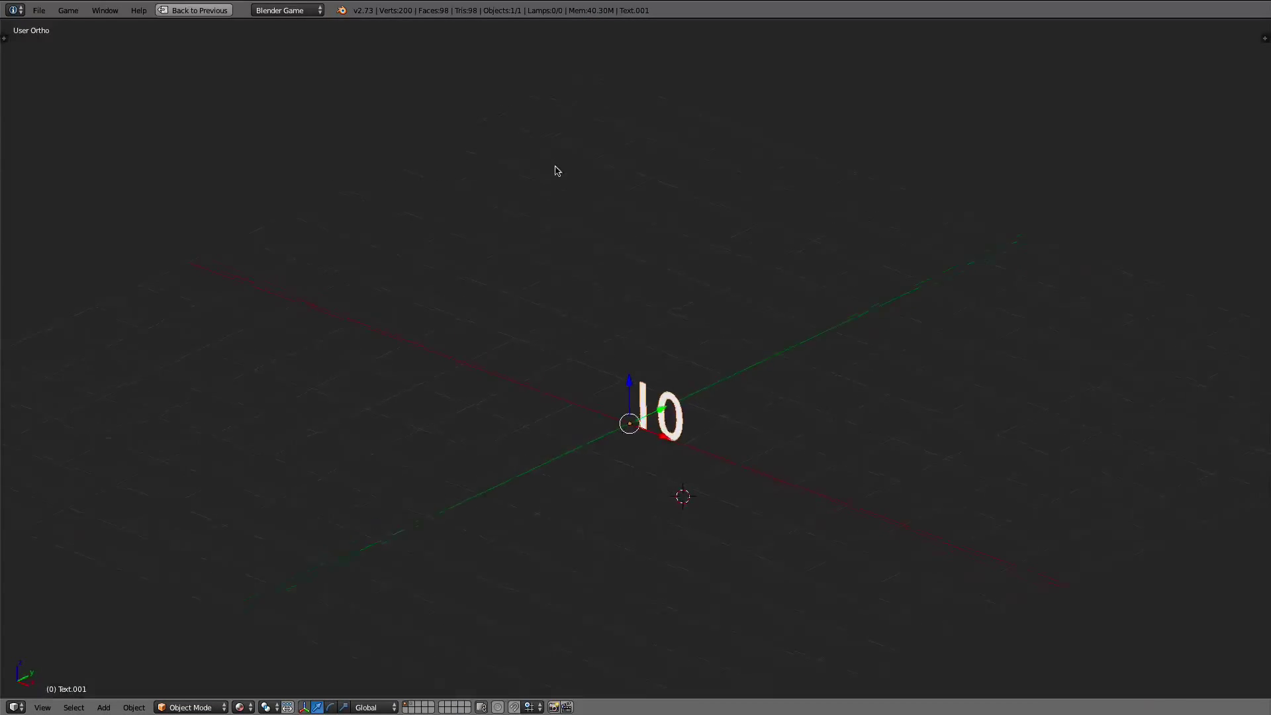
pyautogui.keyDown('shift'); pyautogui.click(411, 706); pyautogui.keyUp('shift')
pyautogui.scroll(-6, 591, 178)
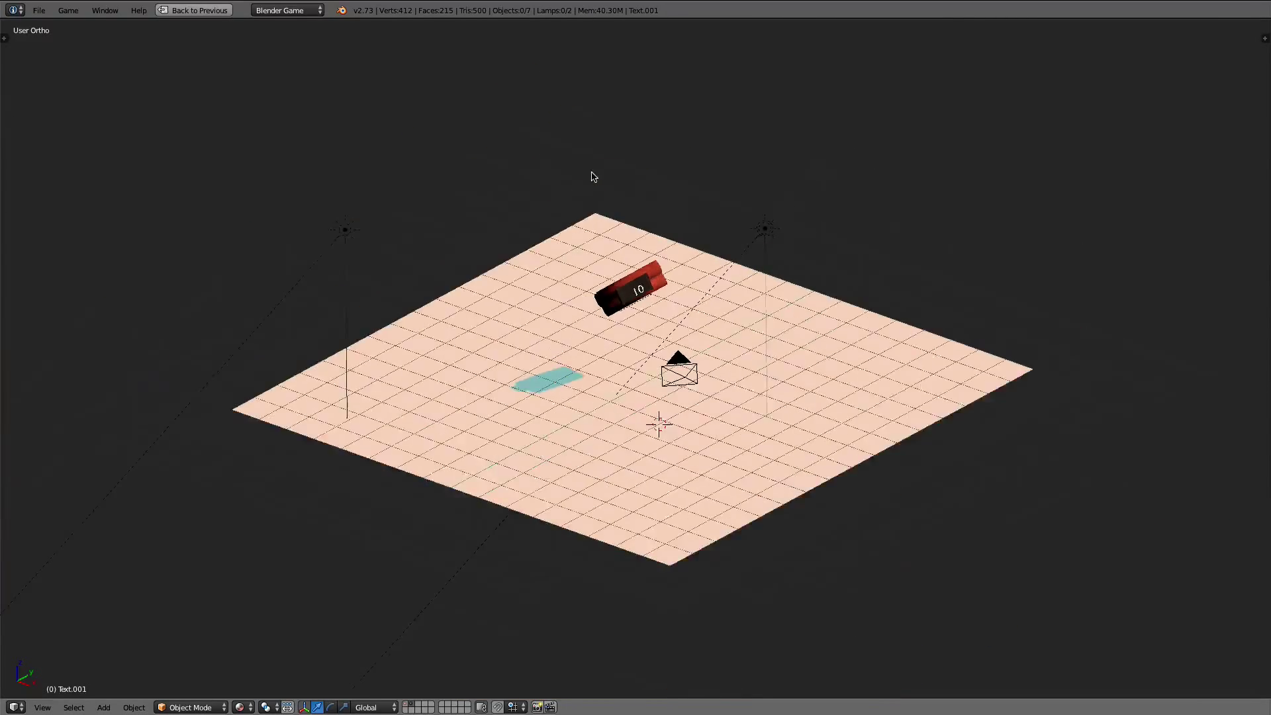
pyautogui.scroll(4, 529, 195)
pyautogui.scroll(-2, 528, 195)
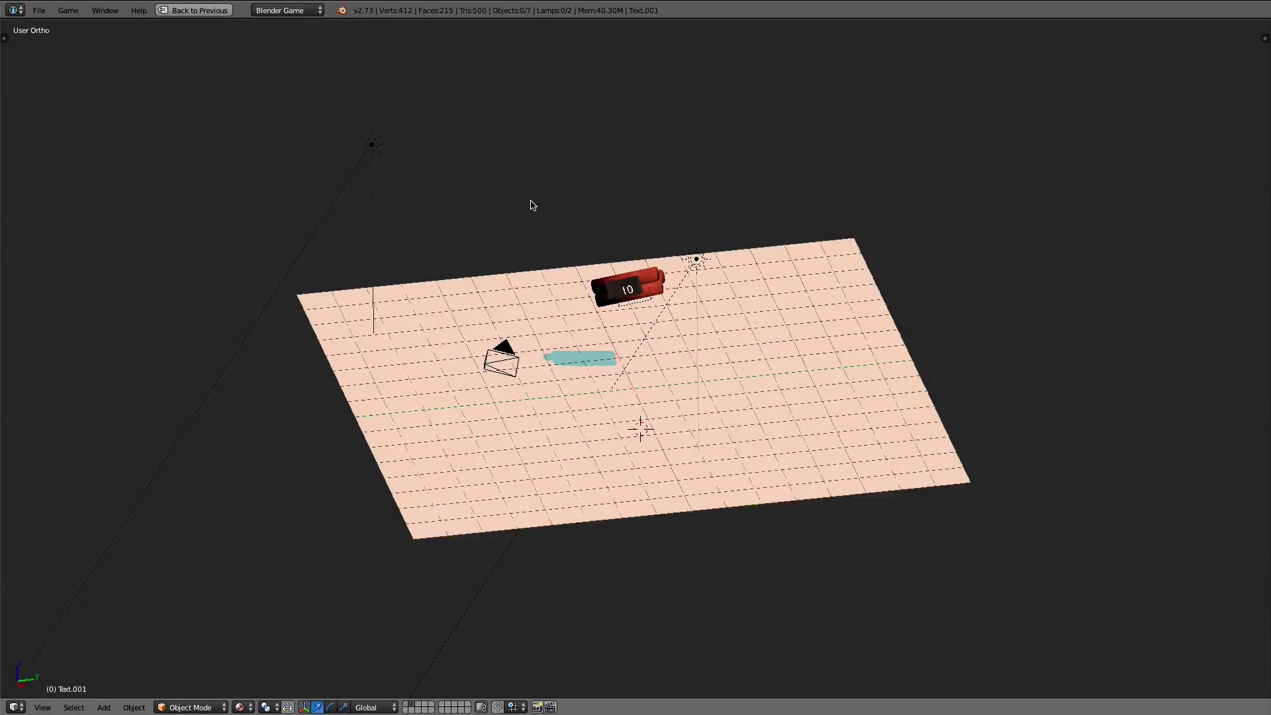
pyautogui.scroll(3, 530, 196)
pyautogui.scroll(-1, 531, 197)
pyautogui.moveTo(529, 197); pyautogui.dragTo(607, 219, button='middle')
pyautogui.scroll(3, 608, 220)
pyautogui.scroll(-2, 606, 216)
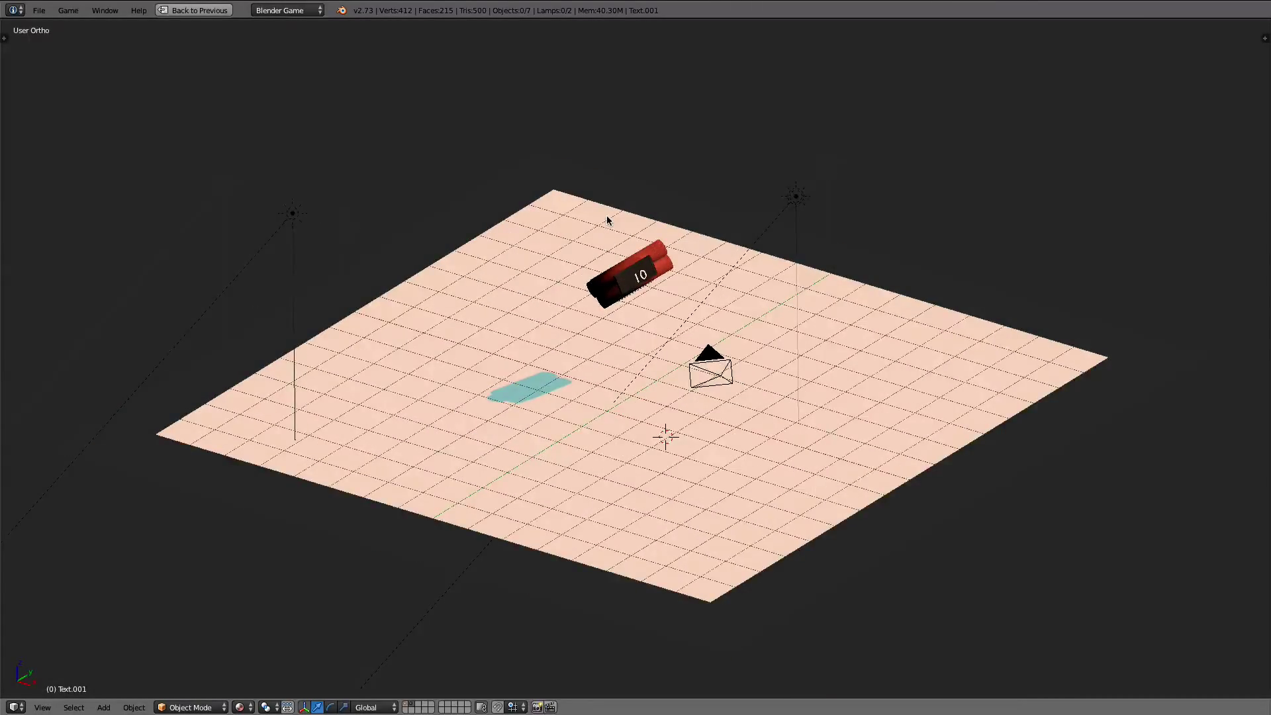
pyautogui.scroll(4, 606, 212)
pyautogui.scroll(-2, 605, 207)
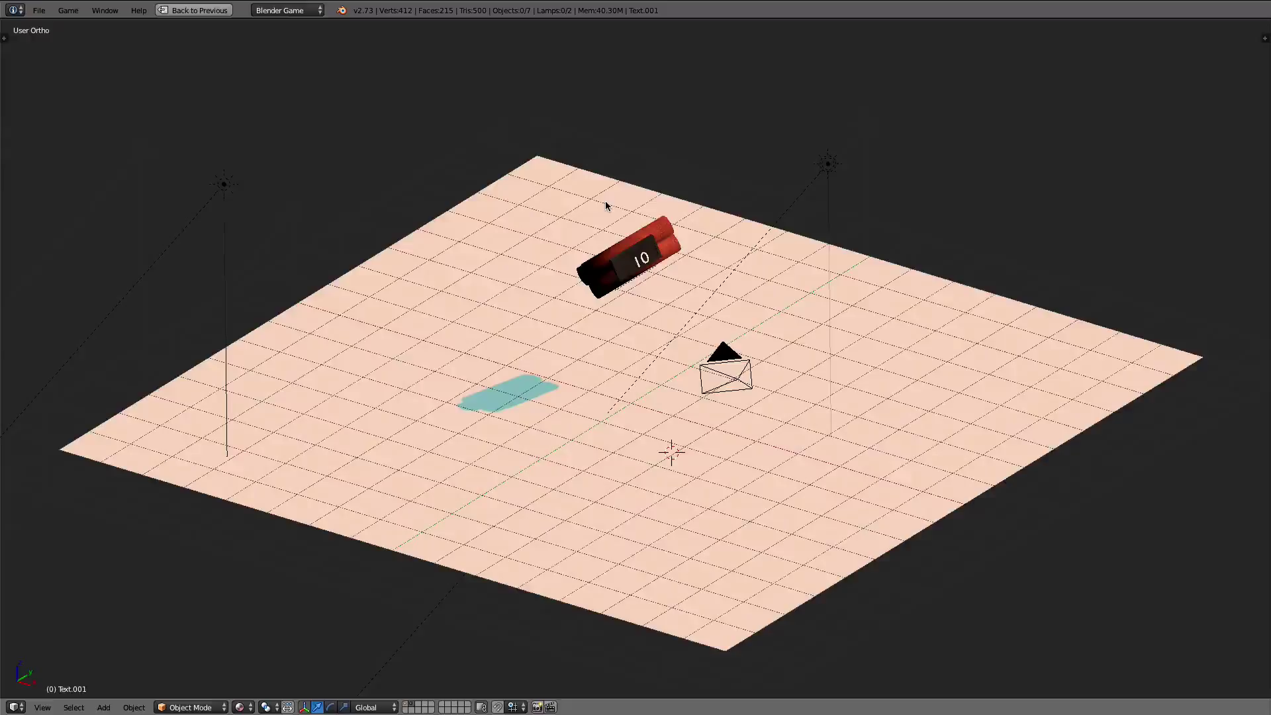